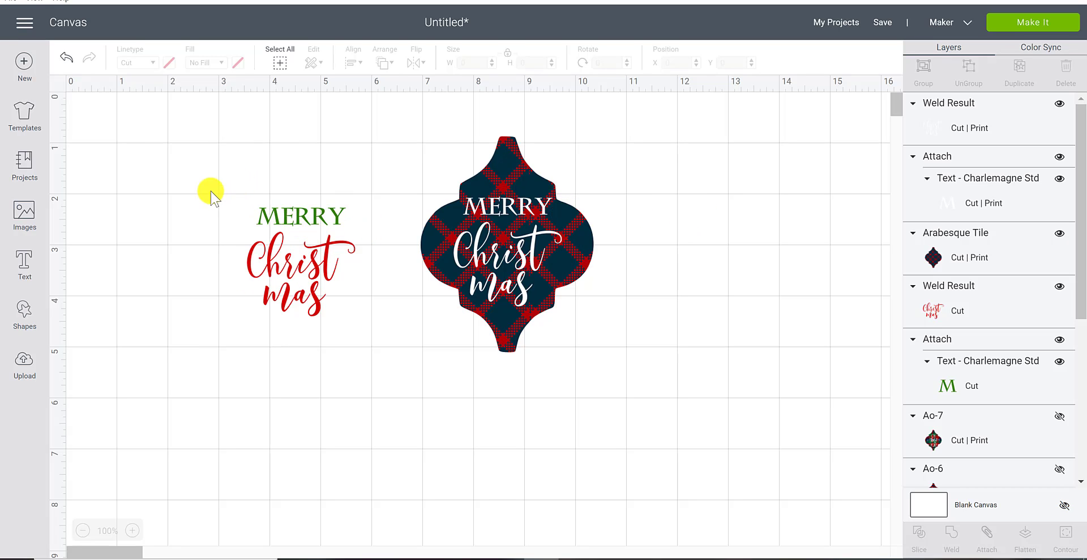
- Move the MERRY Christmas text design to the upper right and the plaid tile to the right canvas edge
{"action": "left_click_drag", "start_coordinate": [212, 189], "coordinate": [361, 327]}
{"action": "left_click_drag", "start_coordinate": [314, 271], "coordinate": [823, 170]}
{"action": "left_click", "coordinate": [351, 207]}
{"action": "left_click_drag", "start_coordinate": [360, 175], "coordinate": [874, 388]}
{"action": "left_click", "coordinate": [485, 264]}
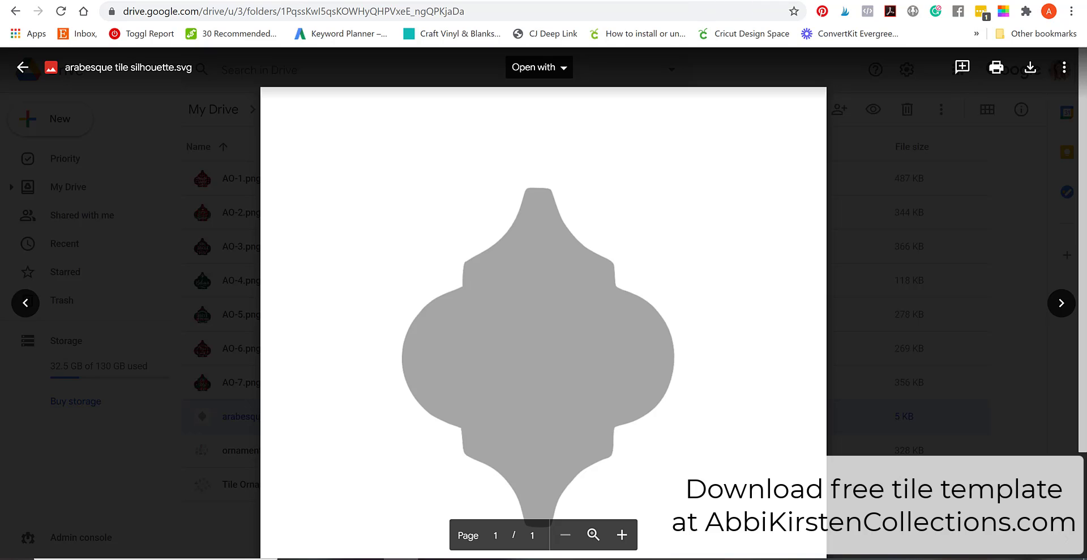
- Leave the template preview for a new browser tab, ready for a website address
{"action": "key", "text": "ctrl+t"}
{"action": "left_click", "coordinate": [737, 10]}
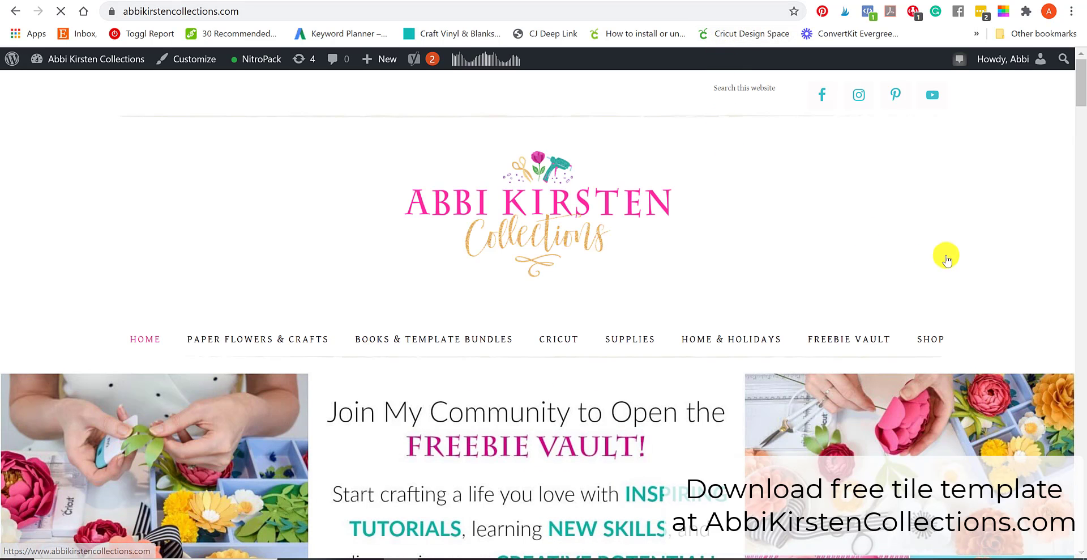
- Open the Freebie Vault page, scroll to its subscribe form, then return to Cricut Design Space
{"action": "left_click", "coordinate": [848, 342]}
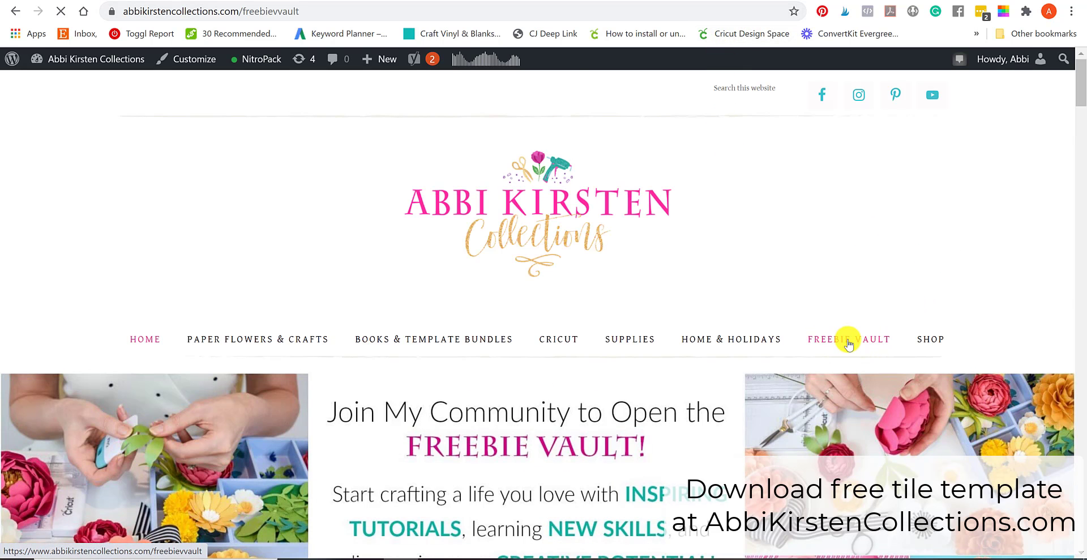
{"action": "left_click_drag", "start_coordinate": [1082, 88], "coordinate": [1080, 176]}
{"action": "scroll", "coordinate": [1079, 177], "scroll_direction": "down", "scroll_amount": 4}
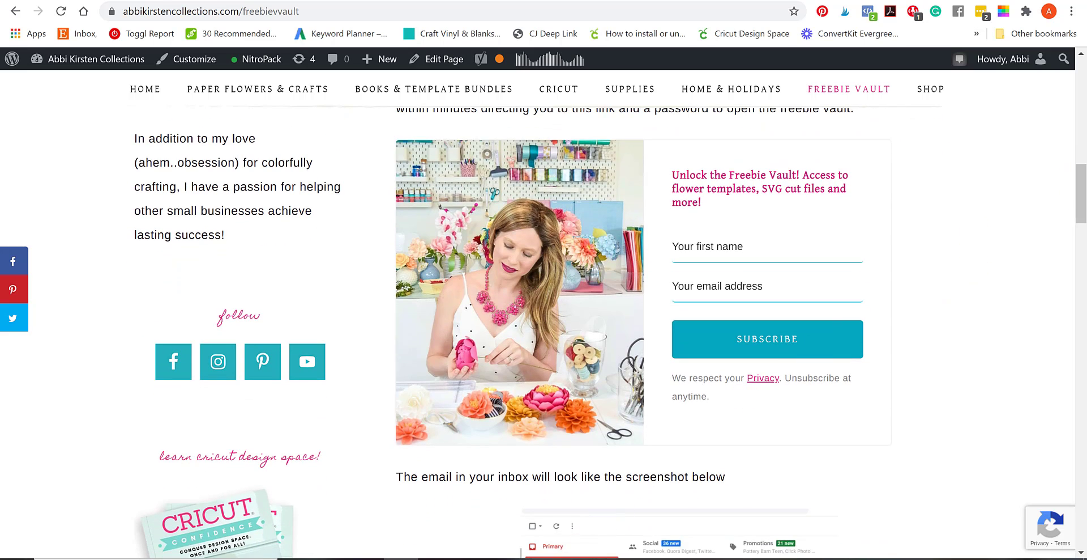
{"action": "mouse_move", "coordinate": [471, 559]}
{"action": "left_click", "coordinate": [471, 558]}
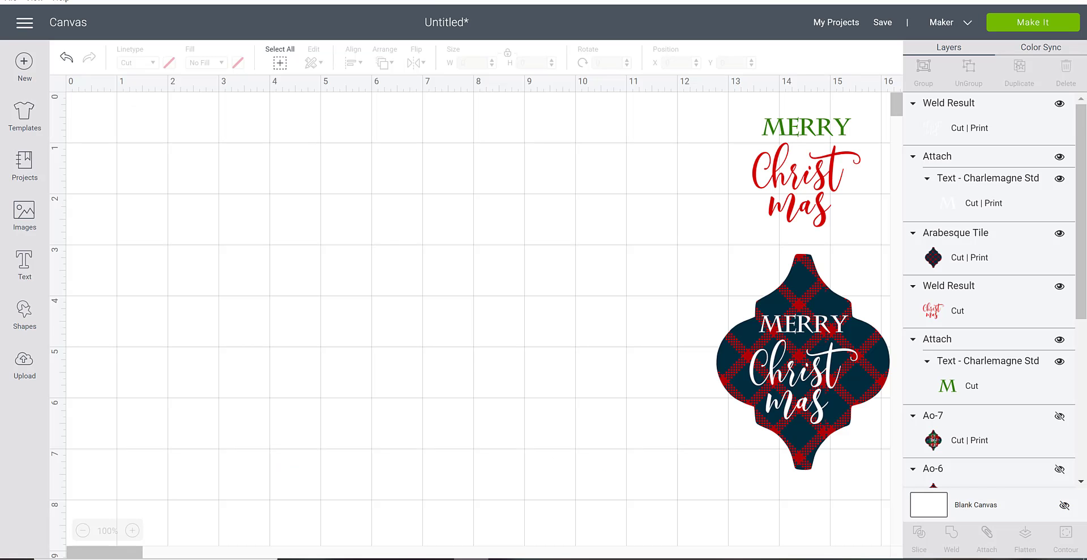
- Start a new image upload with Browse, then cancel it and return to the canvas
{"action": "left_click", "coordinate": [24, 370]}
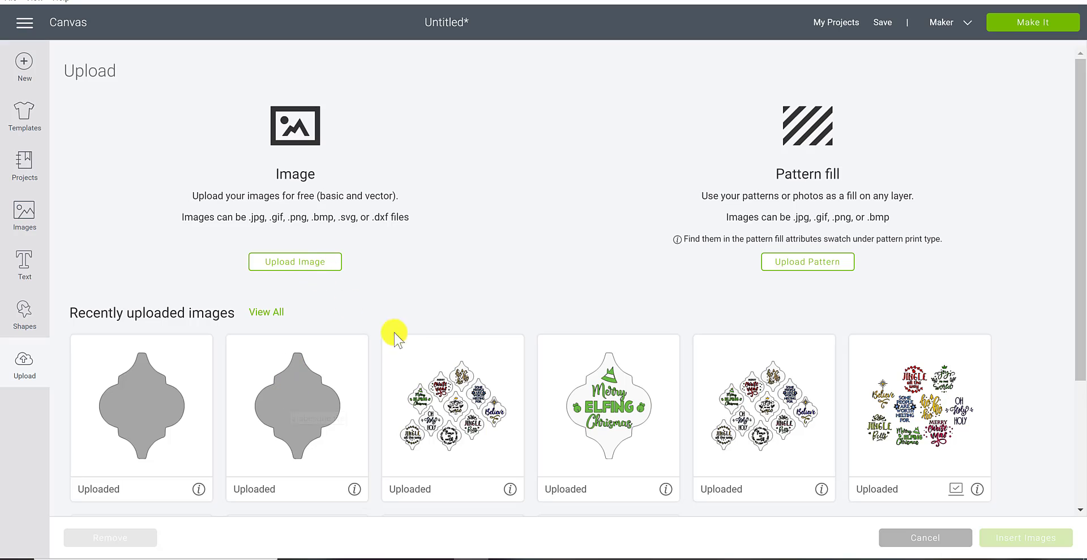
{"action": "left_click", "coordinate": [303, 274]}
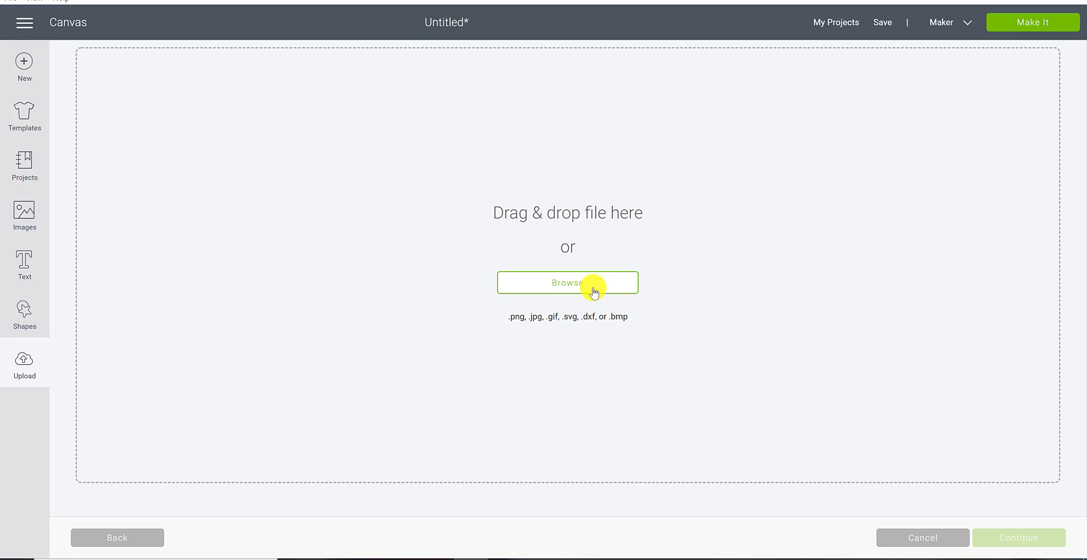
{"action": "left_click", "coordinate": [593, 292]}
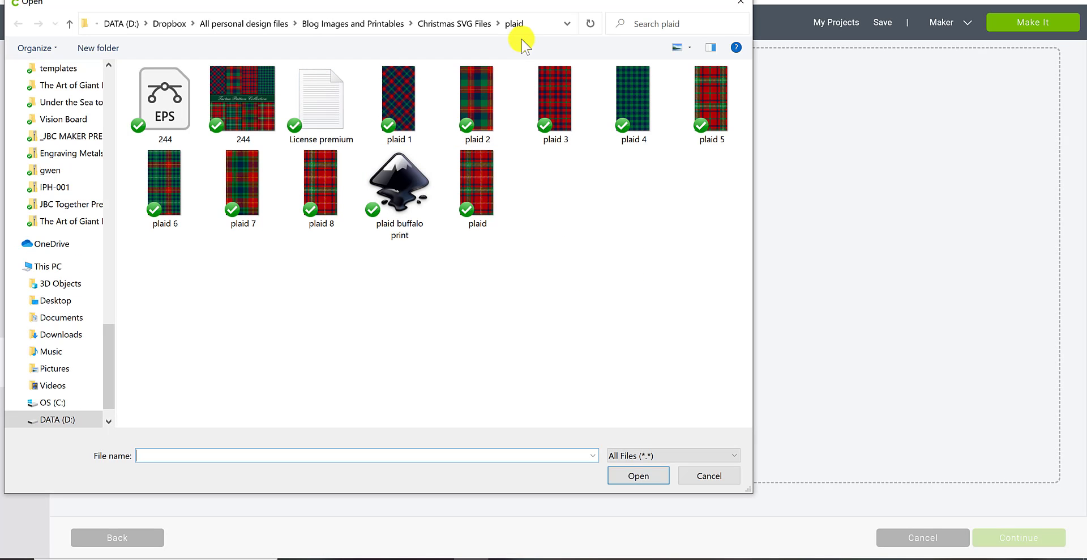
{"action": "left_click", "coordinate": [710, 476]}
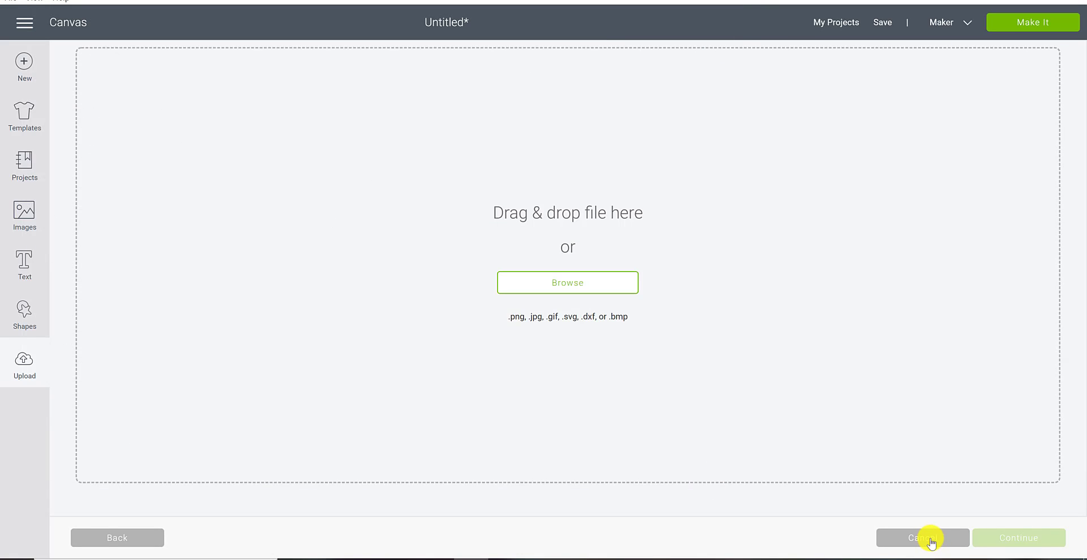
{"action": "left_click", "coordinate": [930, 539]}
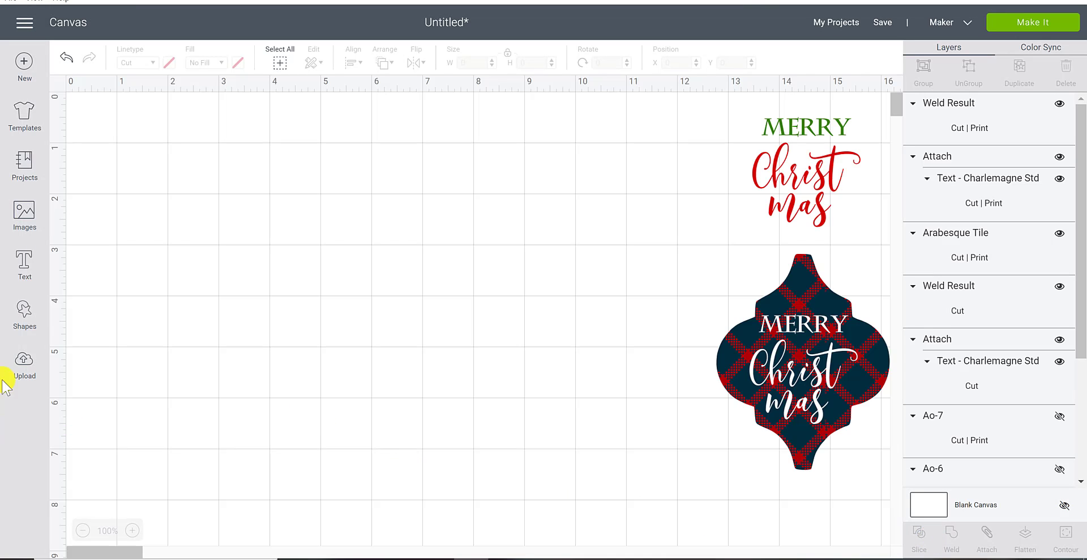
- Pick the recently uploaded grey arabesque tile shape in Upload and insert it onto the canvas
{"action": "left_click", "coordinate": [8, 374]}
{"action": "left_click", "coordinate": [143, 396]}
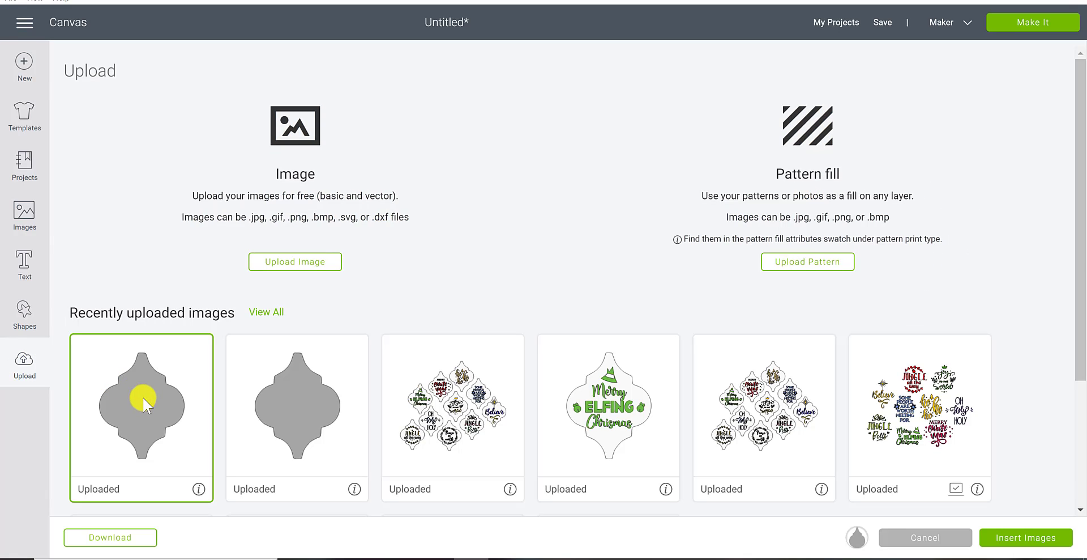
{"action": "left_click", "coordinate": [1002, 537]}
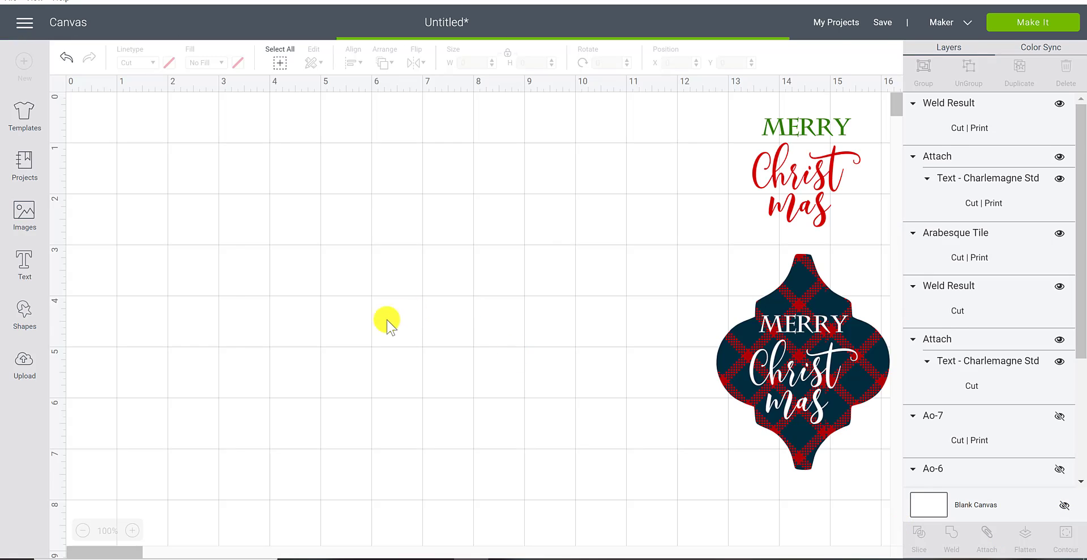
- Resize the inserted arabesque tile to 3.4 in wide (4.233 in tall) and reposition it
{"action": "left_click_drag", "start_coordinate": [381, 391], "coordinate": [380, 327]}
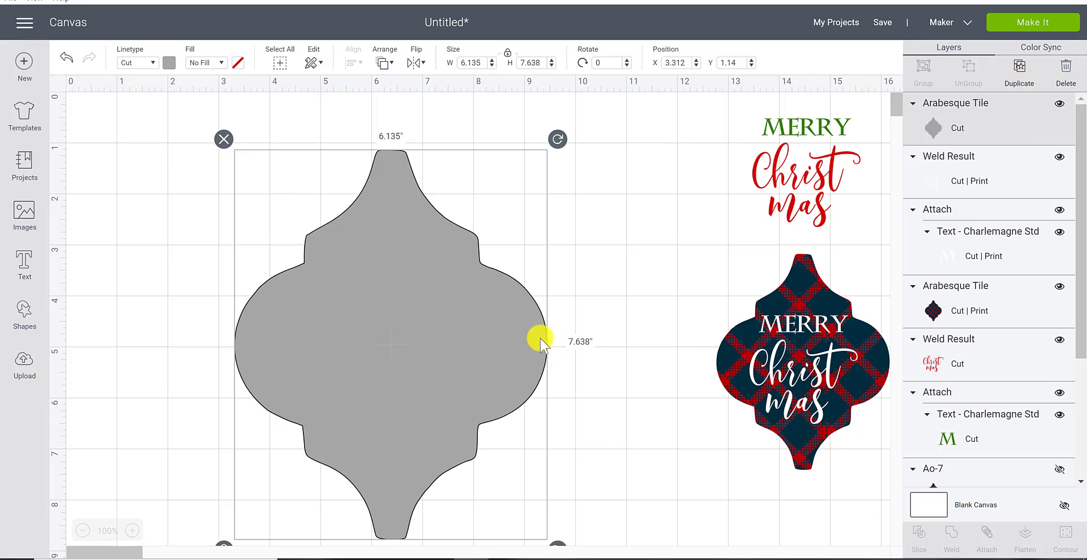
{"action": "double_click", "coordinate": [477, 62]}
{"action": "type", "text": "3.4"}
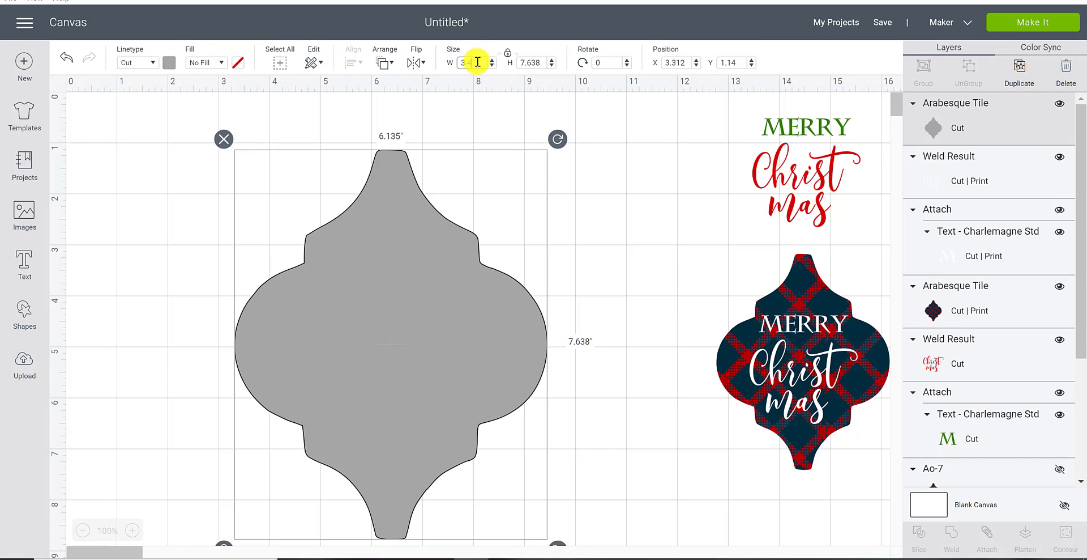
{"action": "key", "text": "Return"}
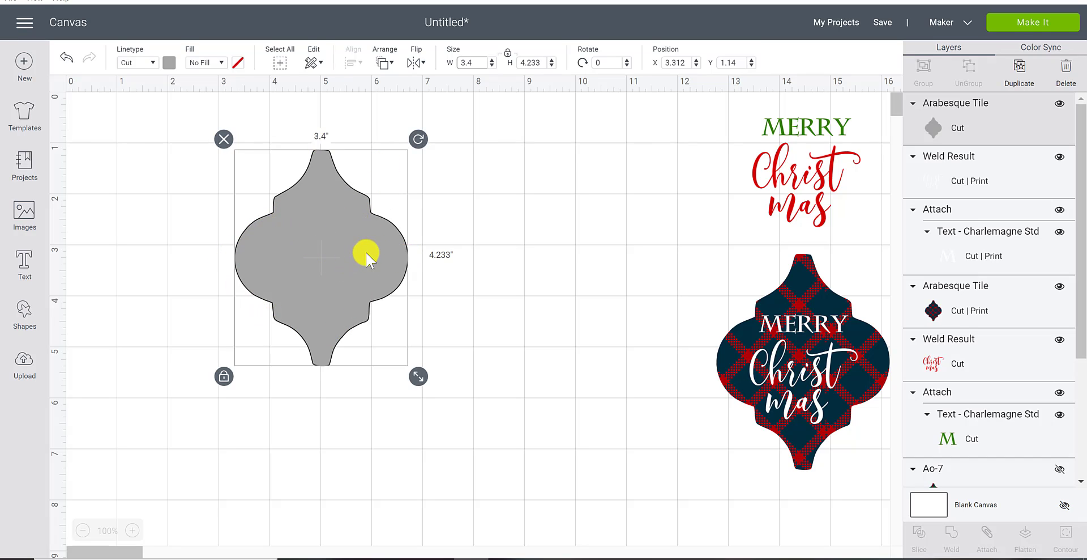
{"action": "left_click_drag", "start_coordinate": [351, 239], "coordinate": [392, 253]}
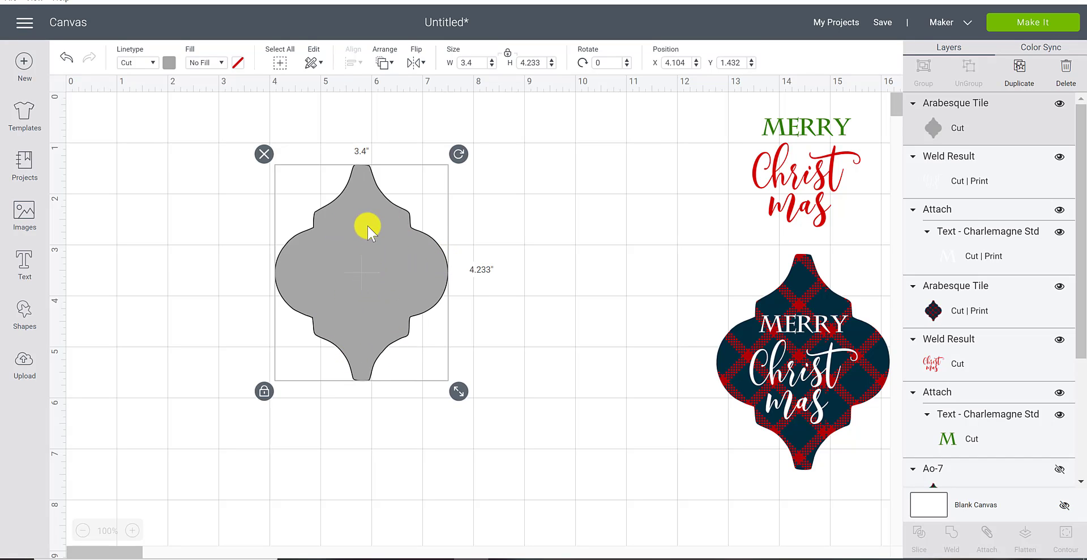
{"action": "left_click_drag", "start_coordinate": [368, 225], "coordinate": [391, 237]}
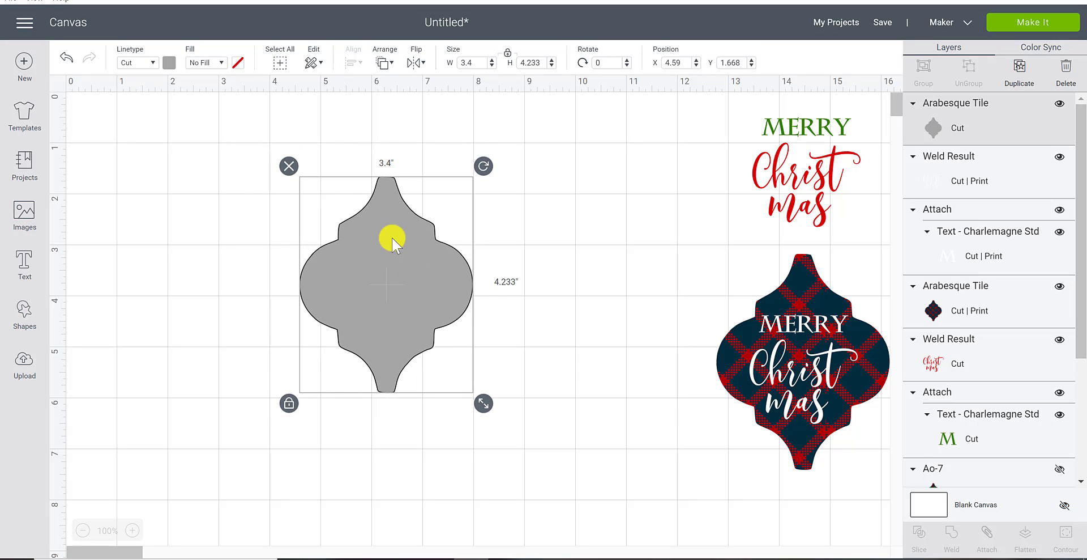
- Colour the tile white and start a new text box
{"action": "left_click", "coordinate": [168, 62]}
{"action": "left_click", "coordinate": [219, 143]}
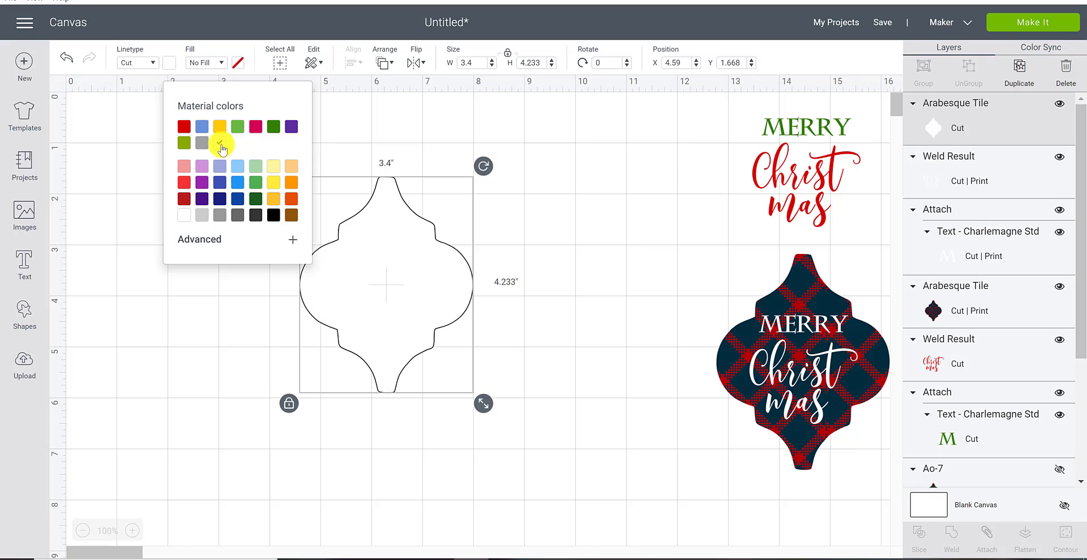
{"action": "left_click", "coordinate": [582, 242]}
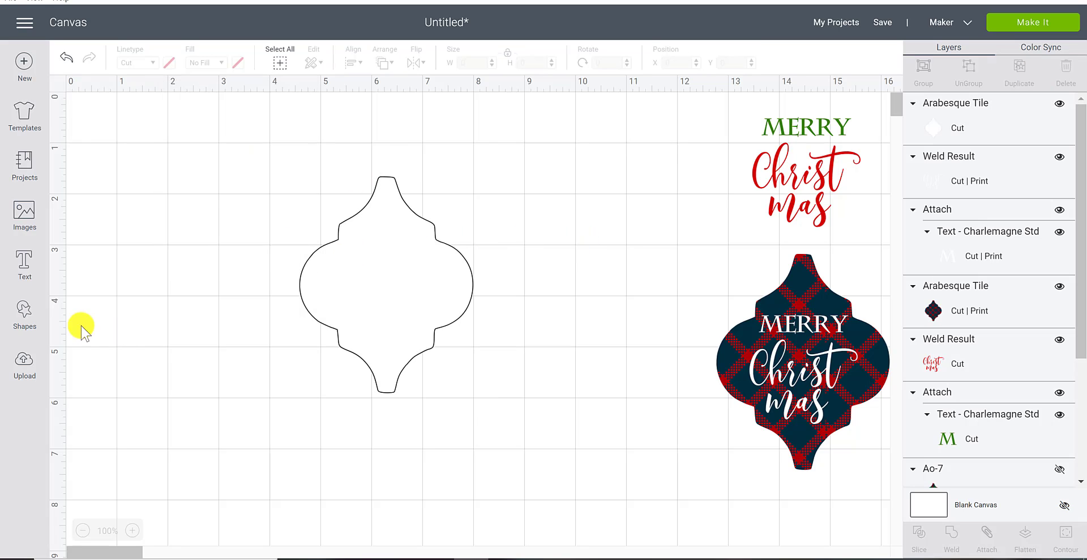
{"action": "left_click", "coordinate": [23, 258]}
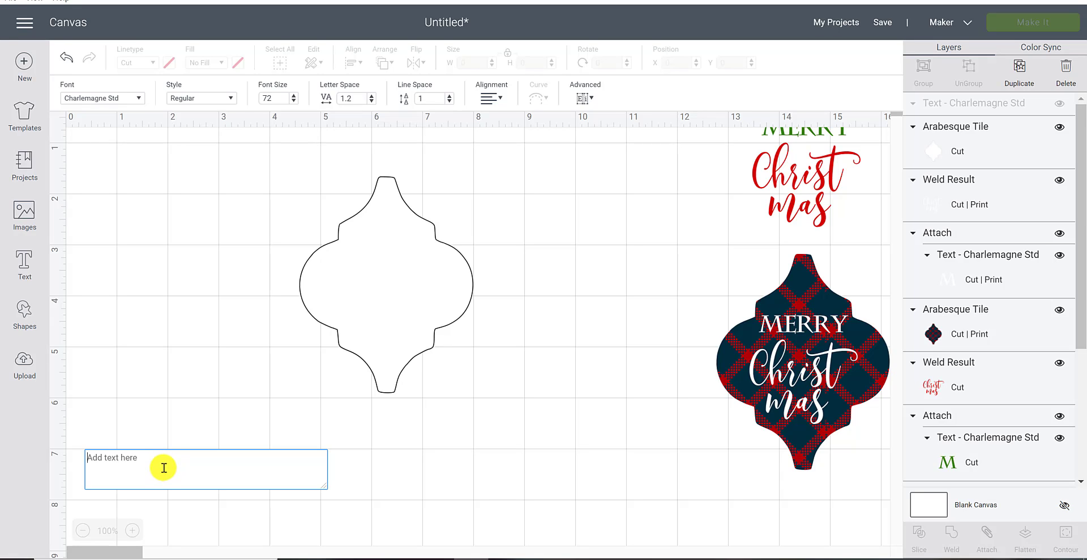
- Type 'Merry Christmas', ungroup it to lines, and place MERRY above and CHRISTMAS over the tile's lower part
{"action": "type", "text": "Merry "}
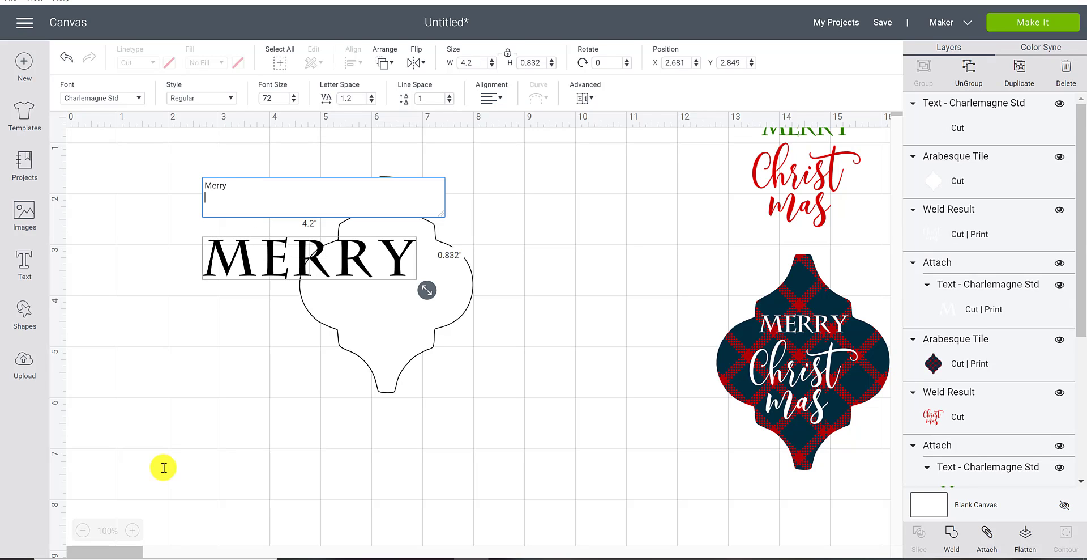
{"action": "type", "text": "Christmas"}
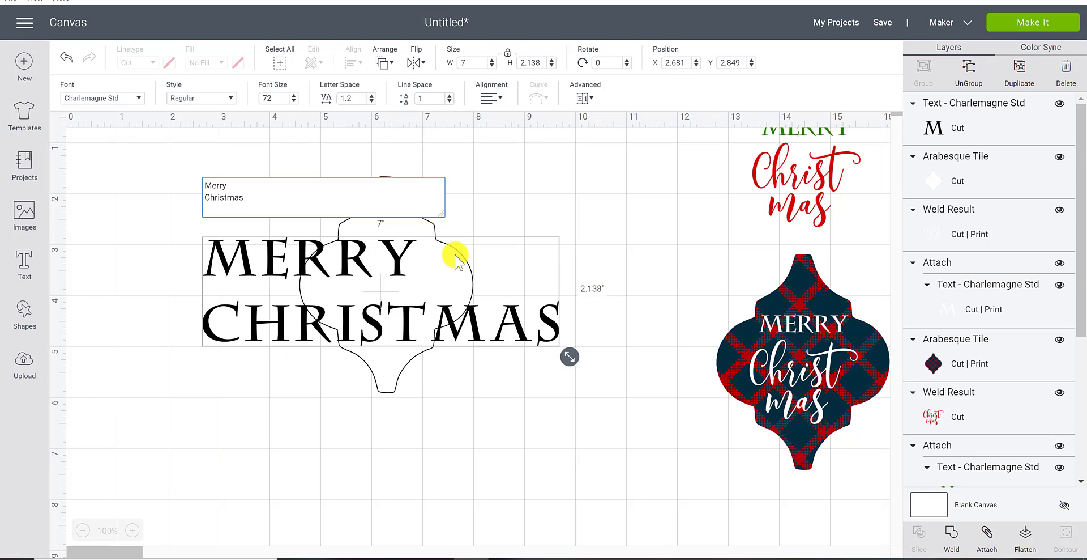
{"action": "left_click", "coordinate": [586, 98]}
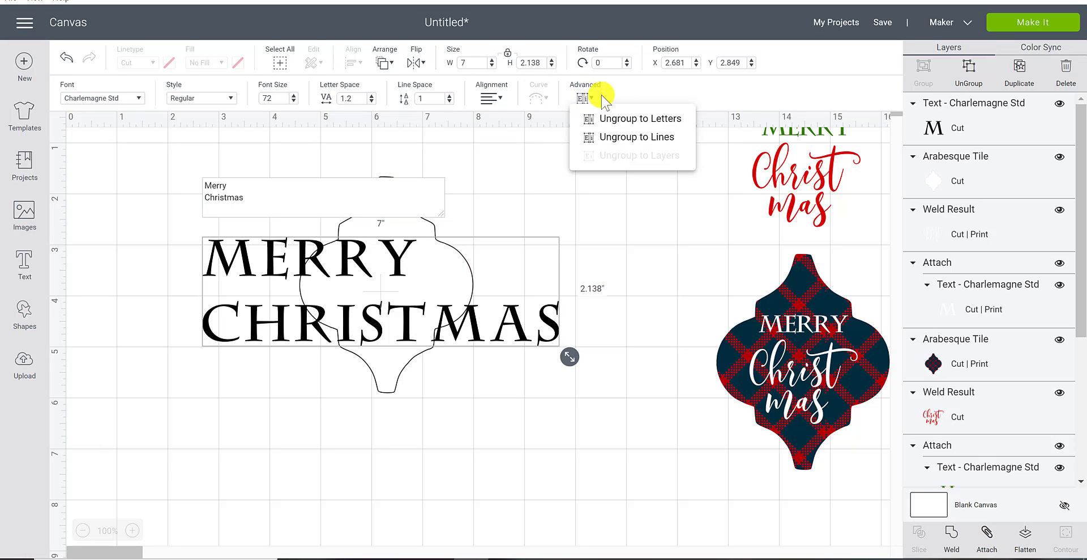
{"action": "left_click", "coordinate": [630, 138]}
{"action": "left_click", "coordinate": [393, 254]}
{"action": "left_click_drag", "start_coordinate": [392, 254], "coordinate": [463, 205]}
{"action": "left_click_drag", "start_coordinate": [499, 332], "coordinate": [500, 354]}
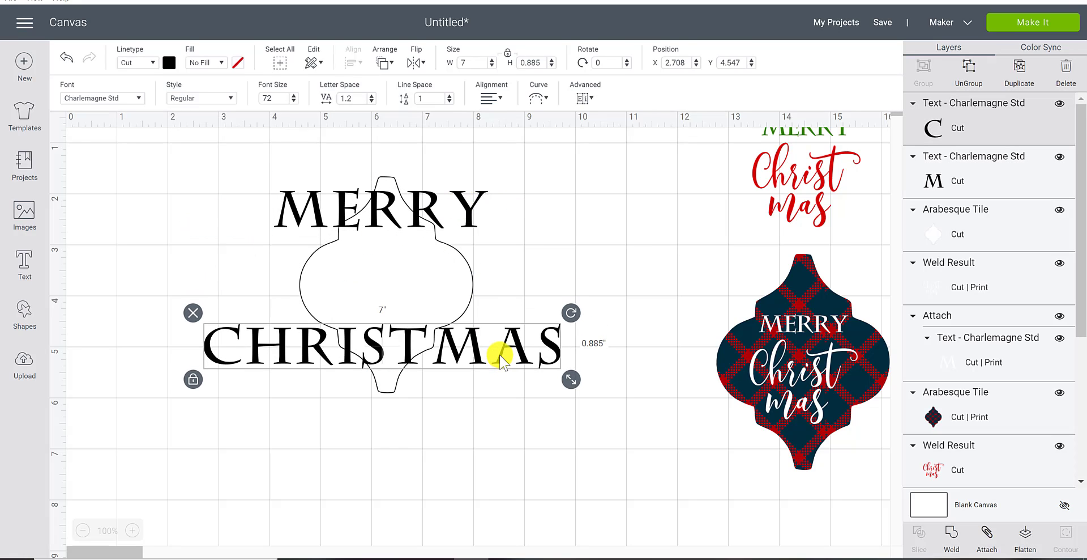
- Search the fonts for Yorkshire and apply it to the CHRISTMAS line
{"action": "left_click", "coordinate": [140, 101]}
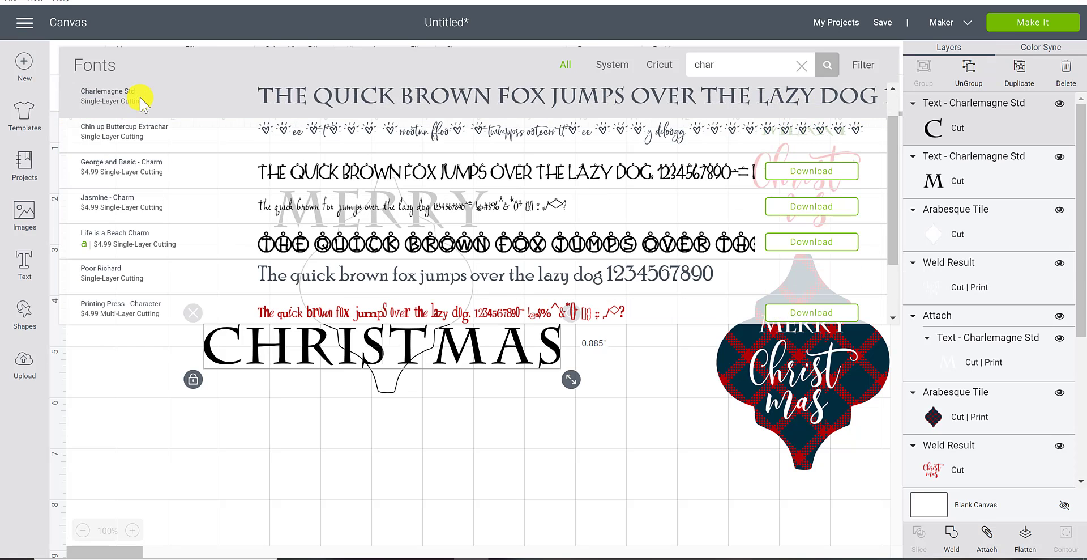
{"action": "left_click", "coordinate": [703, 113]}
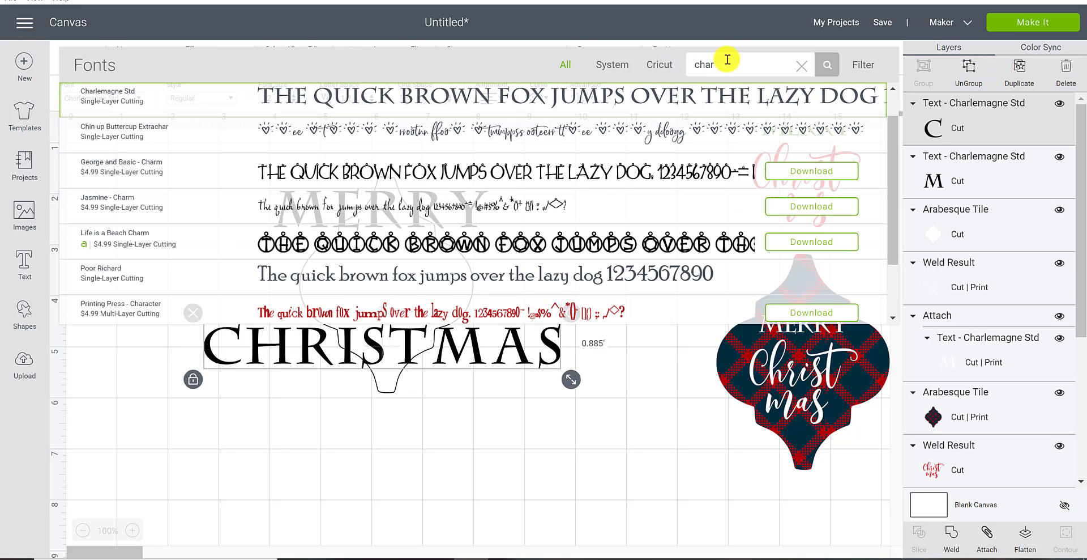
{"action": "left_click", "coordinate": [802, 67]}
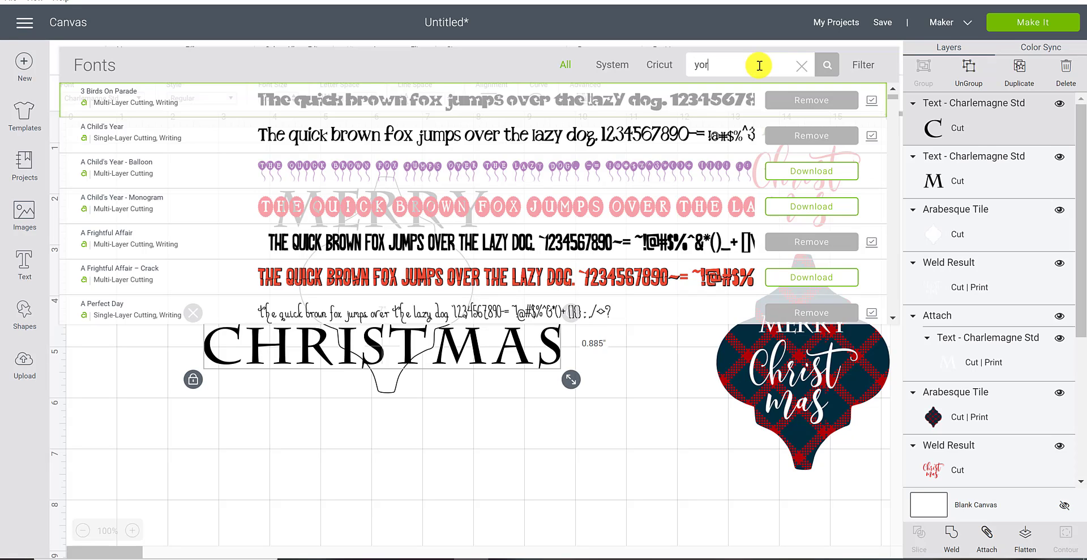
{"action": "left_click", "coordinate": [826, 65]}
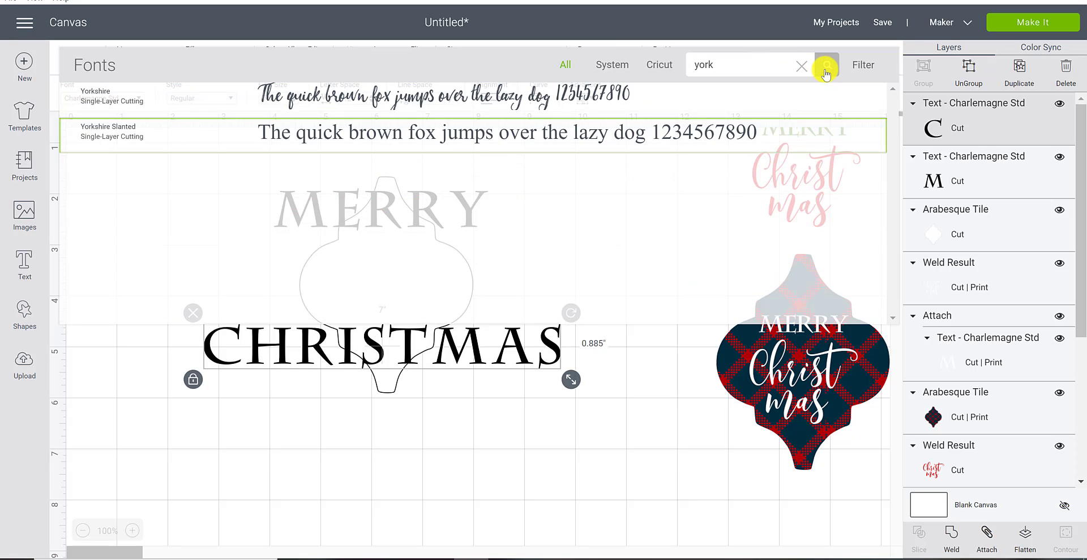
{"action": "left_click", "coordinate": [603, 102]}
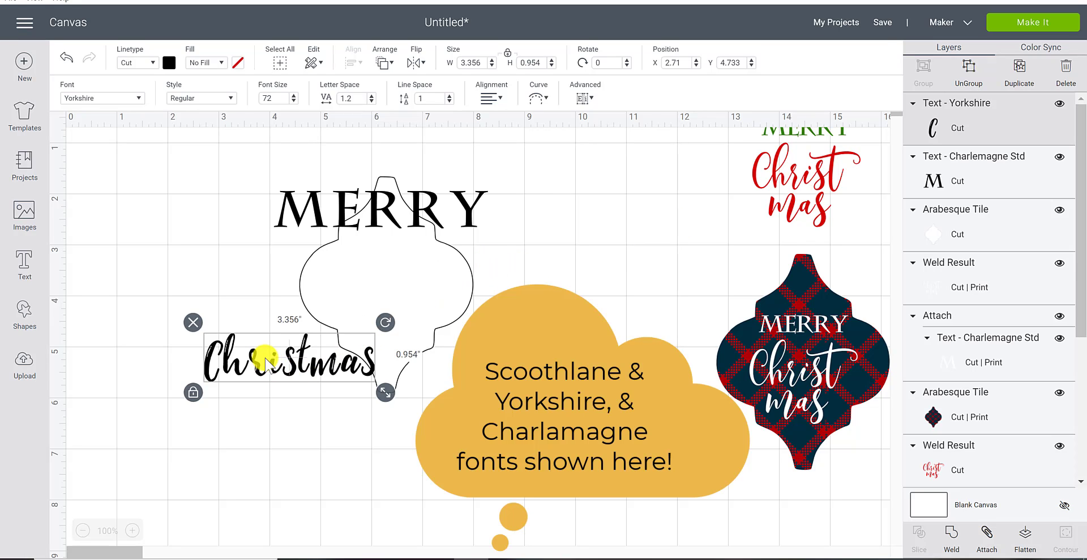
- Move Christmas to the right and lower its letter spacing to -0.8
{"action": "left_click_drag", "start_coordinate": [280, 361], "coordinate": [451, 321]}
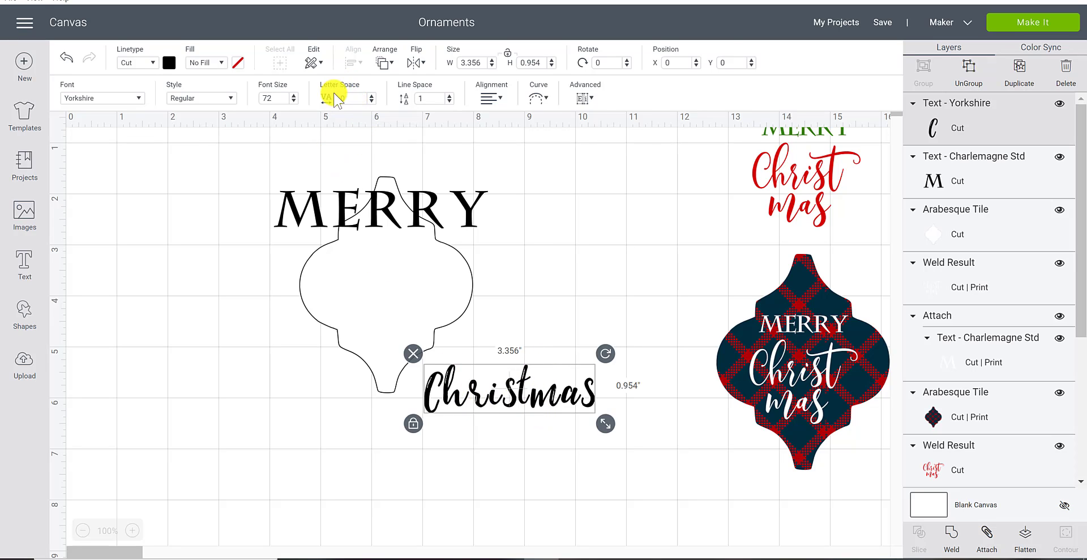
{"action": "left_click", "coordinate": [371, 102]}
{"action": "left_click", "coordinate": [371, 102]}
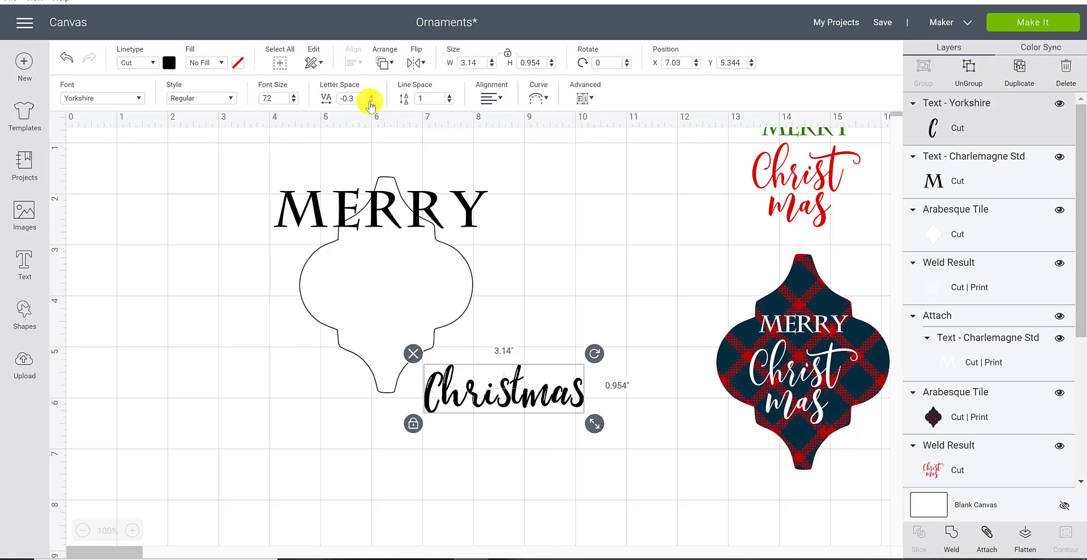
{"action": "left_click", "coordinate": [371, 102]}
{"action": "left_click", "coordinate": [371, 102]}
{"action": "left_click", "coordinate": [371, 102]}
{"action": "left_click", "coordinate": [371, 102]}
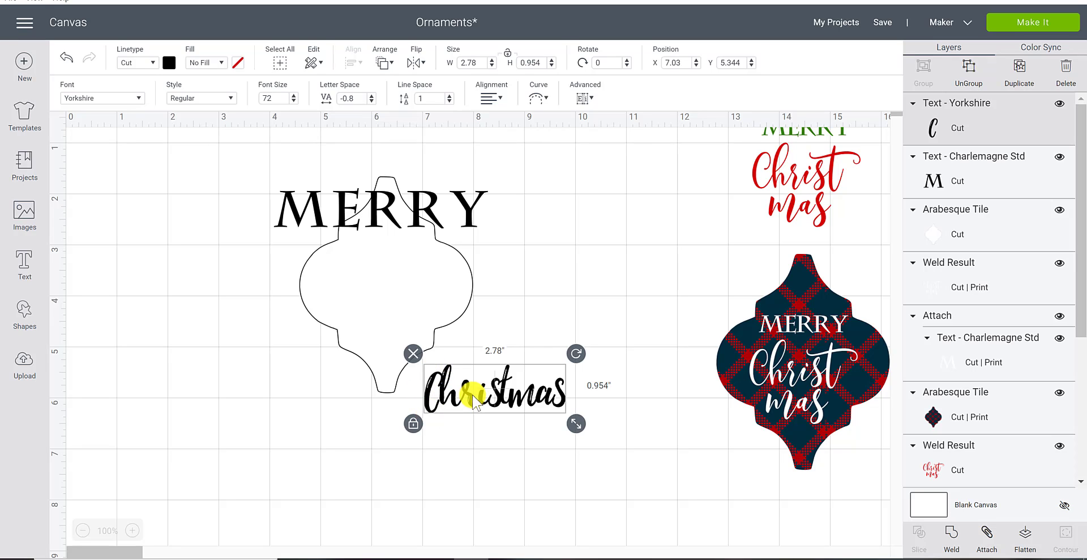
- Ungroup Christmas to letters and stack 'mas' beneath 'Christ'
{"action": "left_click", "coordinate": [586, 97]}
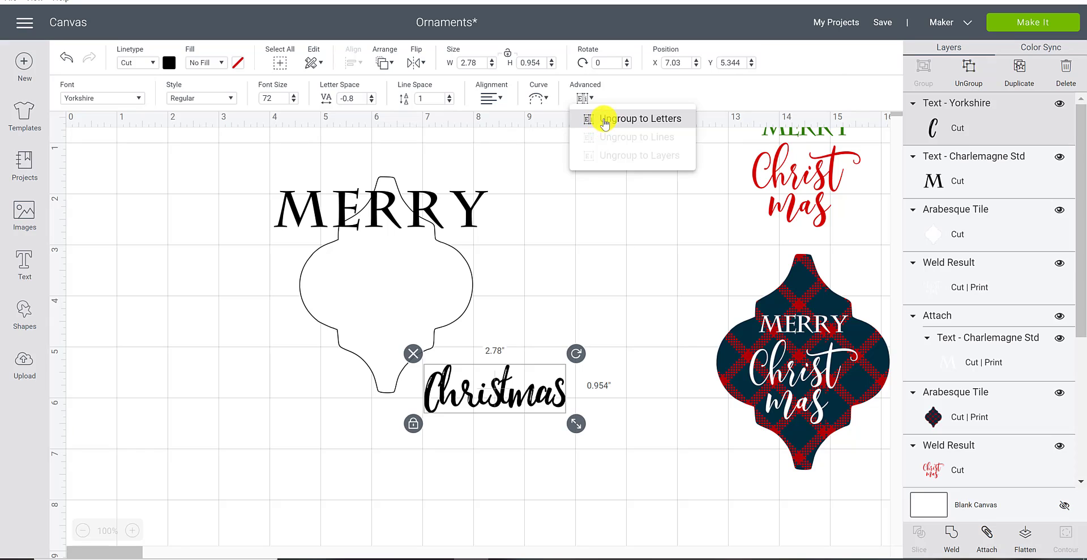
{"action": "left_click", "coordinate": [605, 120]}
{"action": "left_click_drag", "start_coordinate": [427, 408], "coordinate": [424, 402]}
{"action": "left_click", "coordinate": [558, 357]}
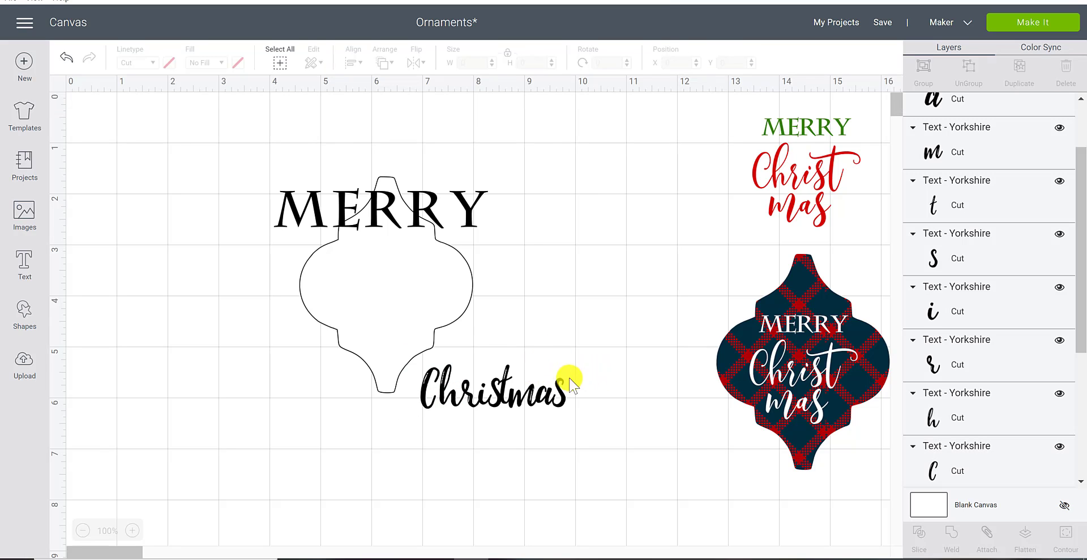
{"action": "left_click_drag", "start_coordinate": [600, 369], "coordinate": [524, 397]}
{"action": "left_click", "coordinate": [586, 393]}
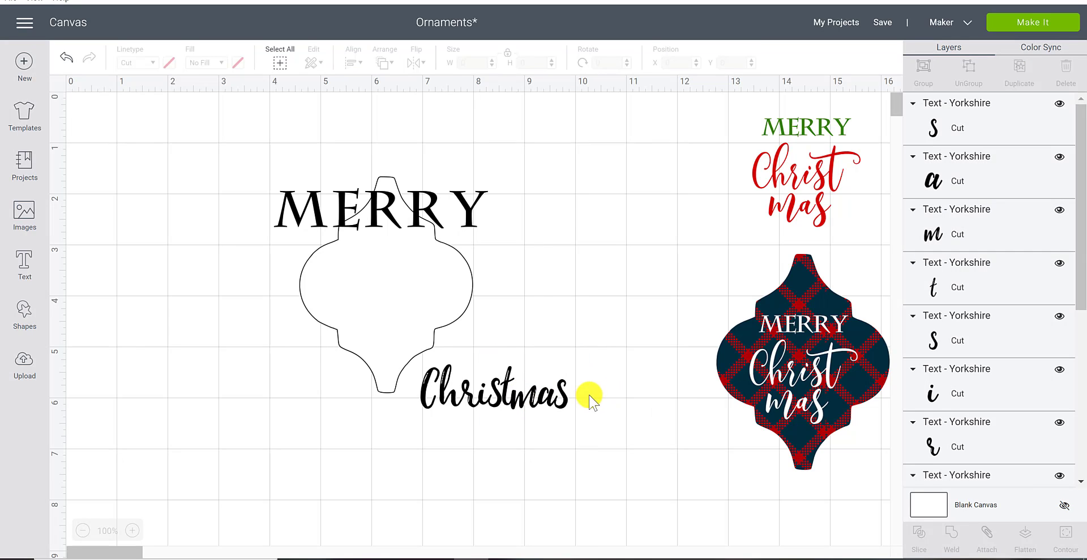
{"action": "left_click_drag", "start_coordinate": [525, 406], "coordinate": [476, 426]}
{"action": "left_click", "coordinate": [540, 389]}
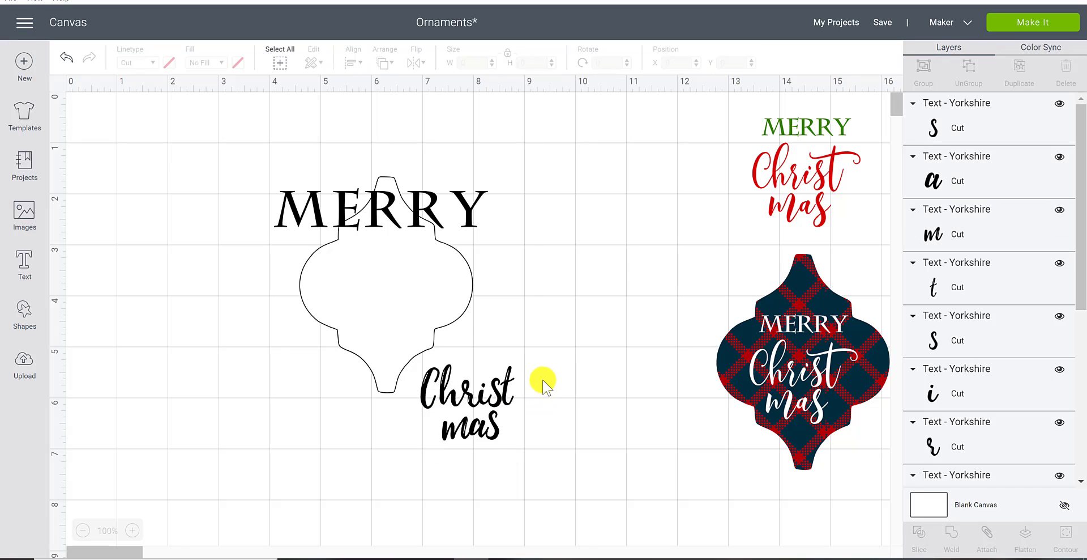
{"action": "left_click_drag", "start_coordinate": [542, 385], "coordinate": [423, 430]}
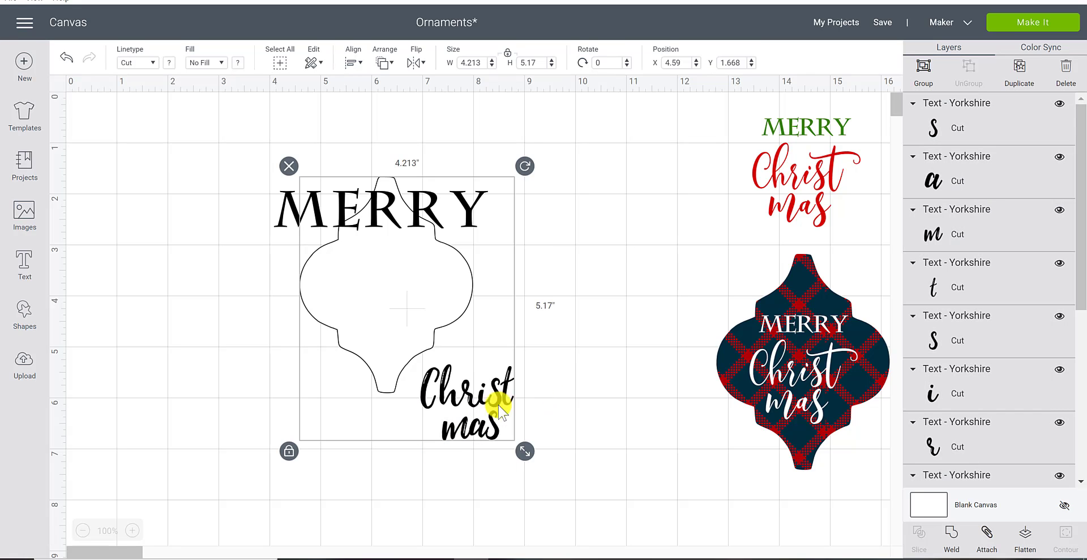
- Shift the arabesque tile aside, raise the stacked Christ/mas text, then set the tile back around it
{"action": "left_click", "coordinate": [445, 298]}
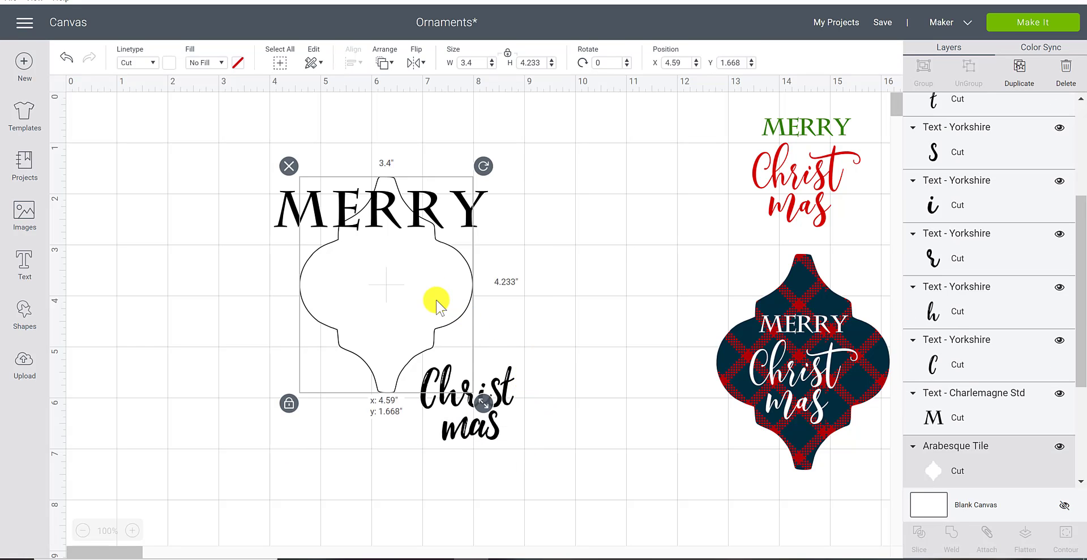
{"action": "left_click_drag", "start_coordinate": [427, 301], "coordinate": [313, 291]}
{"action": "left_click_drag", "start_coordinate": [565, 358], "coordinate": [419, 444]}
{"action": "left_click_drag", "start_coordinate": [490, 399], "coordinate": [498, 334]}
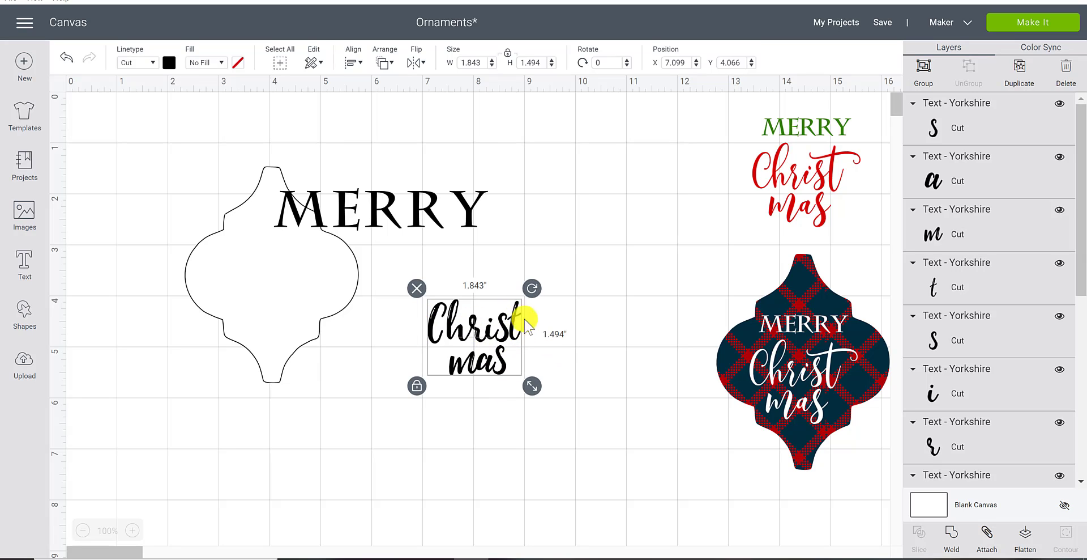
{"action": "left_click_drag", "start_coordinate": [332, 300], "coordinate": [528, 328]}
- Shrink MERRY, set its letter spacing to 0.8, and position it above Christ mas
{"action": "left_click", "coordinate": [576, 250]}
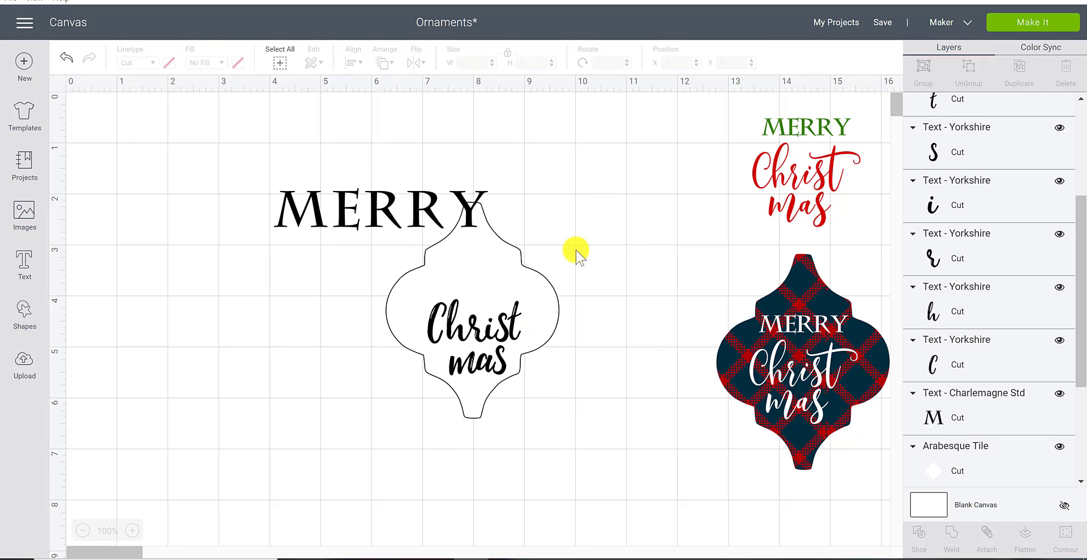
{"action": "left_click", "coordinate": [378, 210]}
{"action": "left_click_drag", "start_coordinate": [404, 208], "coordinate": [294, 213]}
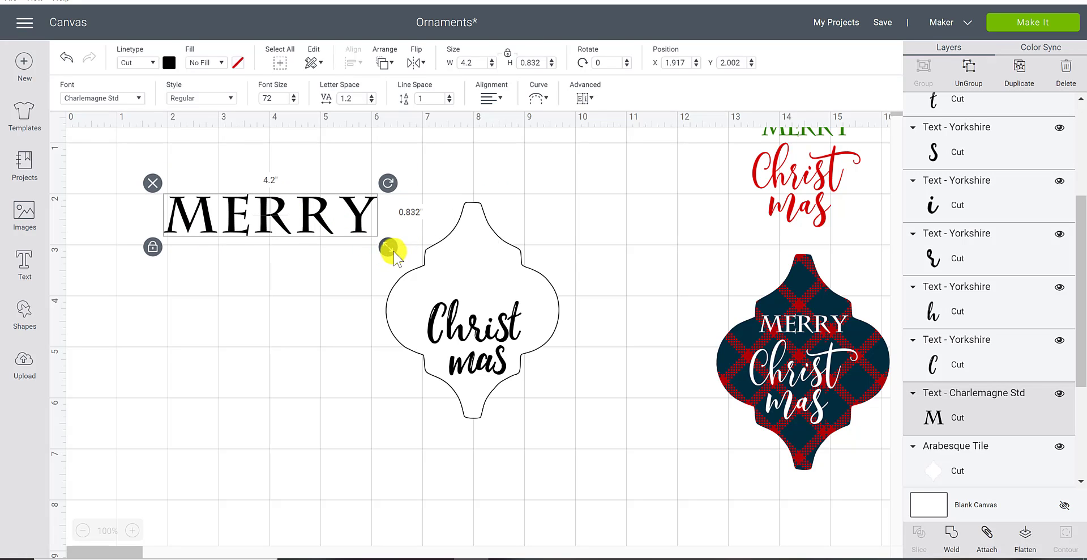
{"action": "left_click_drag", "start_coordinate": [393, 253], "coordinate": [492, 281]}
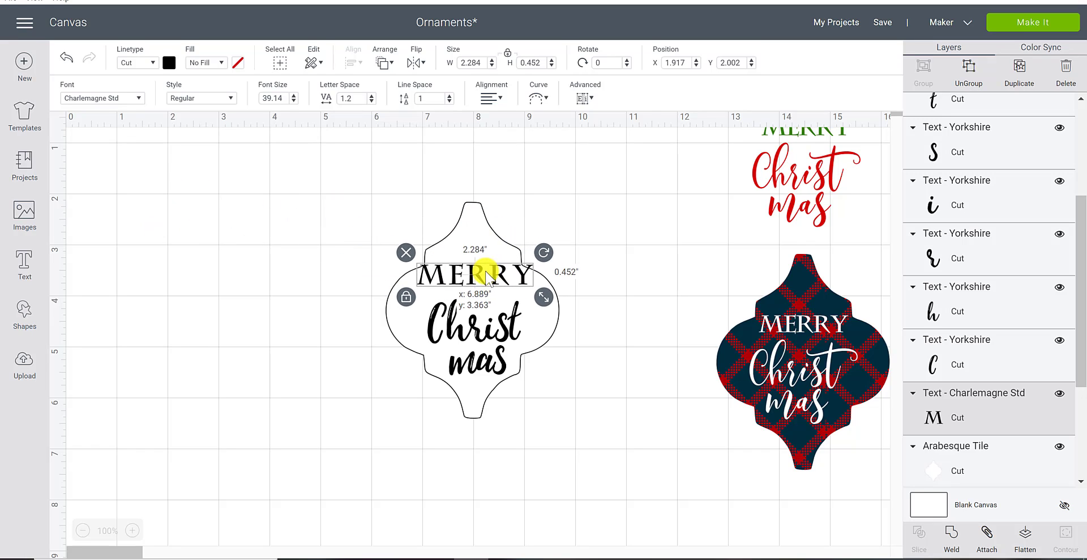
{"action": "left_click", "coordinate": [372, 102]}
{"action": "left_click", "coordinate": [372, 102]}
{"action": "left_click", "coordinate": [373, 102]}
{"action": "left_click", "coordinate": [372, 101]}
{"action": "left_click_drag", "start_coordinate": [508, 280], "coordinate": [512, 284]}
- Scale MERRY down slightly to 2.136 × 0.438 in
{"action": "left_click", "coordinate": [644, 266]}
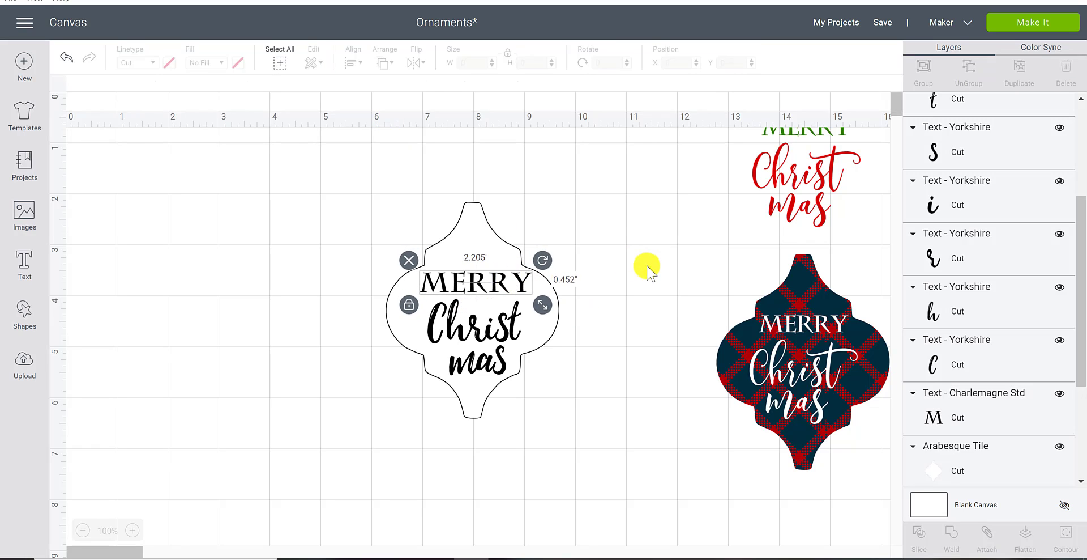
{"action": "left_click", "coordinate": [501, 292]}
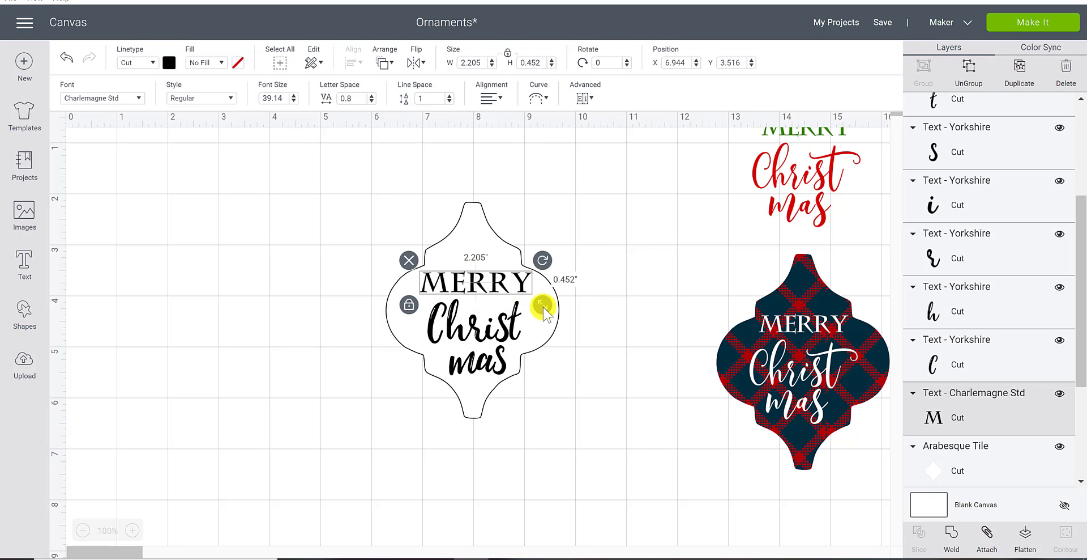
{"action": "left_click_drag", "start_coordinate": [542, 306], "coordinate": [504, 285]}
{"action": "left_click", "coordinate": [620, 283]}
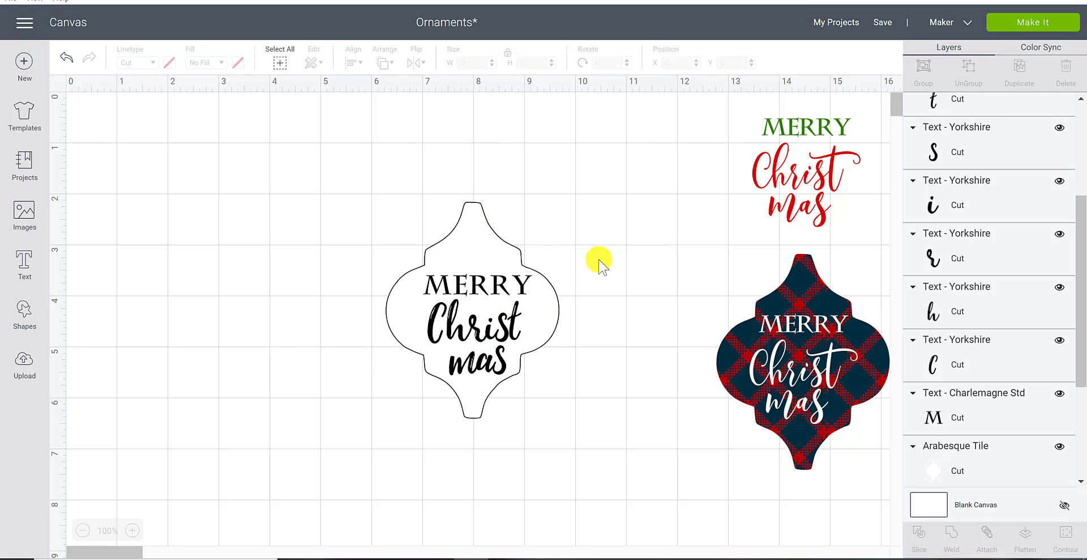
- Move the arabesque tile aside and weld the Christ mas letters into one shape
{"action": "left_click_drag", "start_coordinate": [454, 223], "coordinate": [185, 225]}
{"action": "left_click_drag", "start_coordinate": [398, 312], "coordinate": [535, 379]}
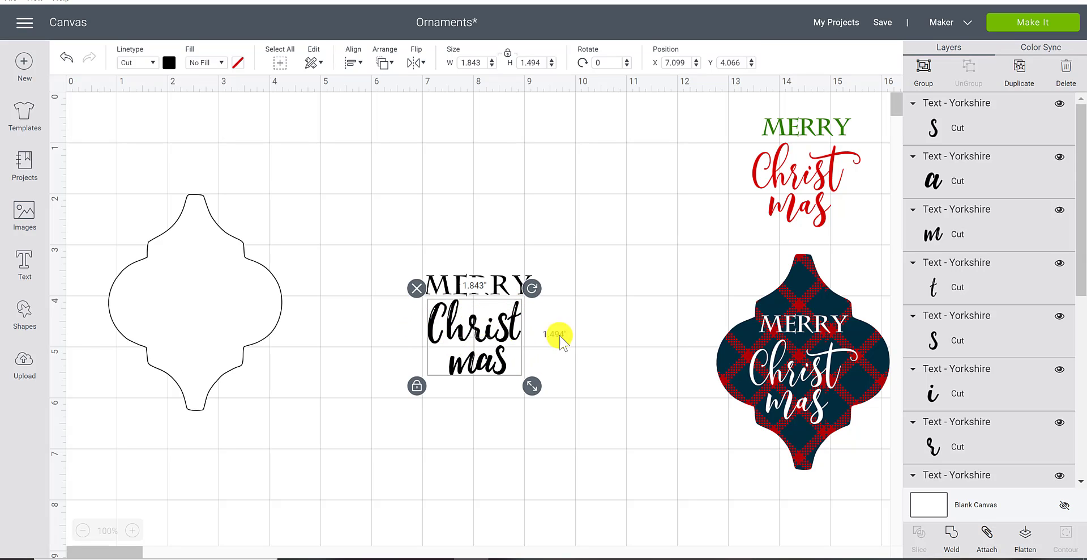
{"action": "left_click", "coordinate": [950, 533]}
{"action": "left_click", "coordinate": [532, 389]}
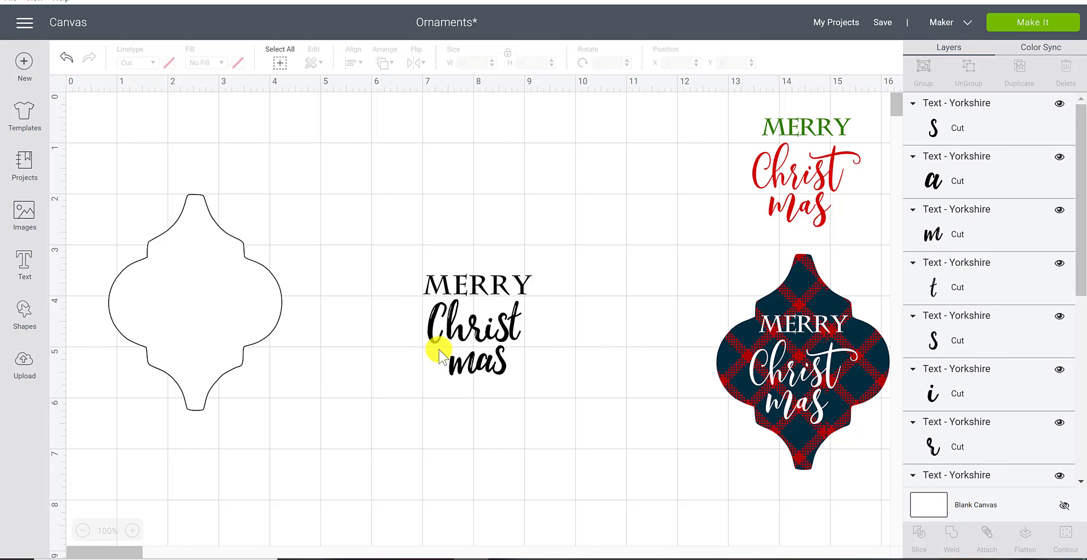
- Attach MERRY, group it with the welded Christ mas, and move the blank tile over the text
{"action": "left_click", "coordinate": [466, 288]}
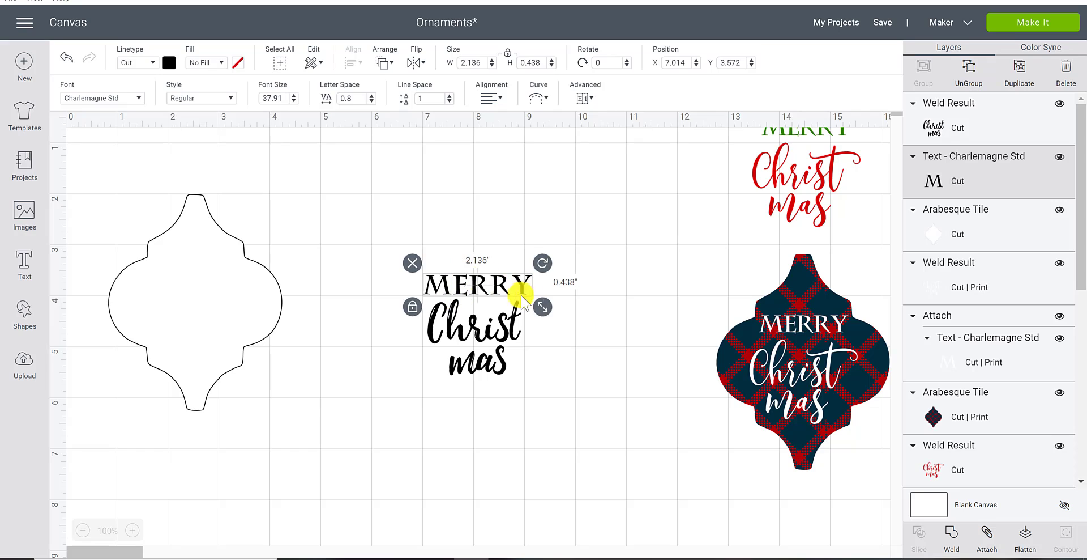
{"action": "left_click", "coordinate": [985, 535]}
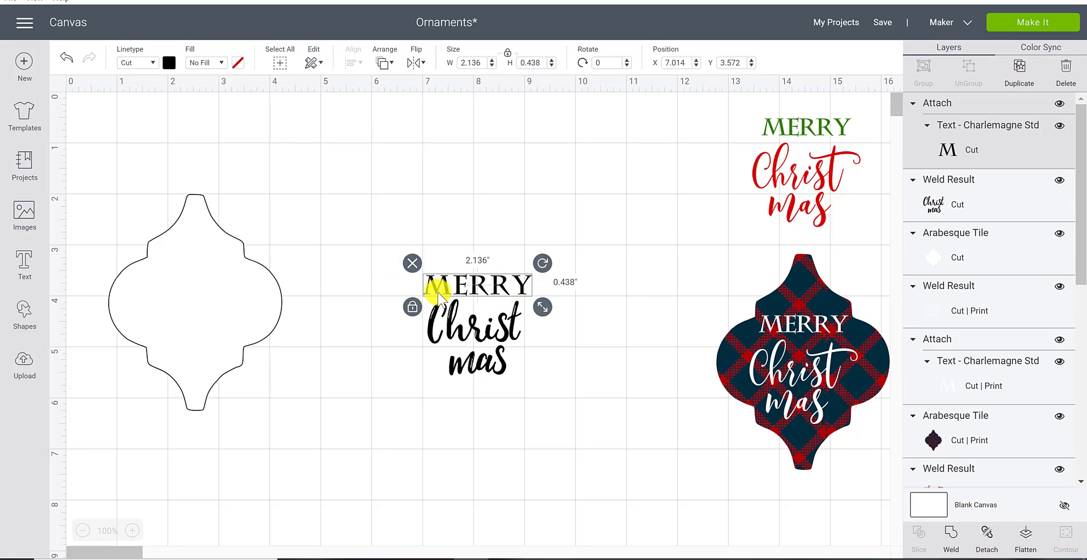
{"action": "left_click_drag", "start_coordinate": [234, 281], "coordinate": [257, 280]}
{"action": "left_click", "coordinate": [570, 269]}
{"action": "left_click_drag", "start_coordinate": [579, 252], "coordinate": [400, 396]}
{"action": "left_click", "coordinate": [924, 73]}
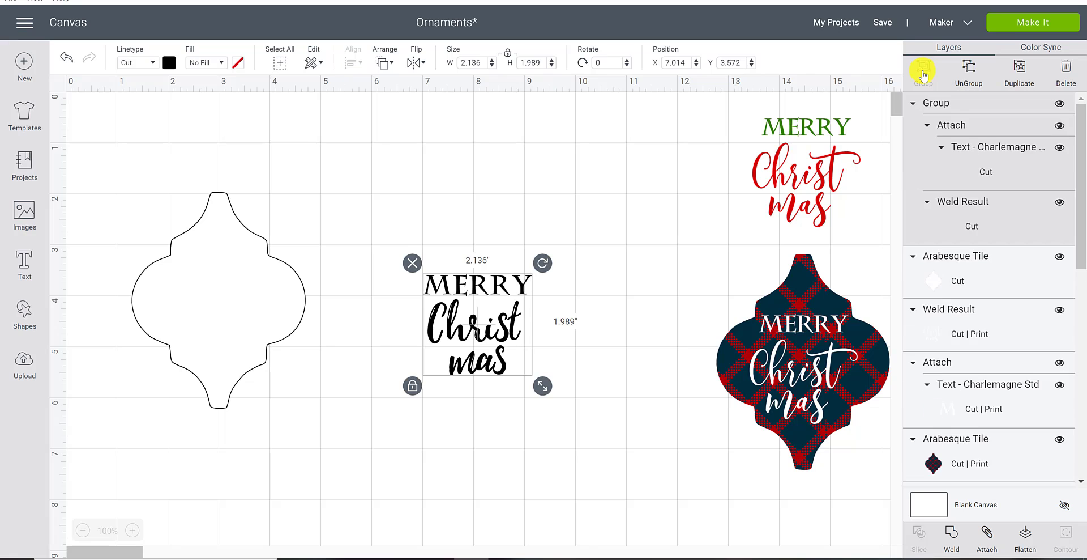
{"action": "left_click_drag", "start_coordinate": [266, 306], "coordinate": [273, 229]}
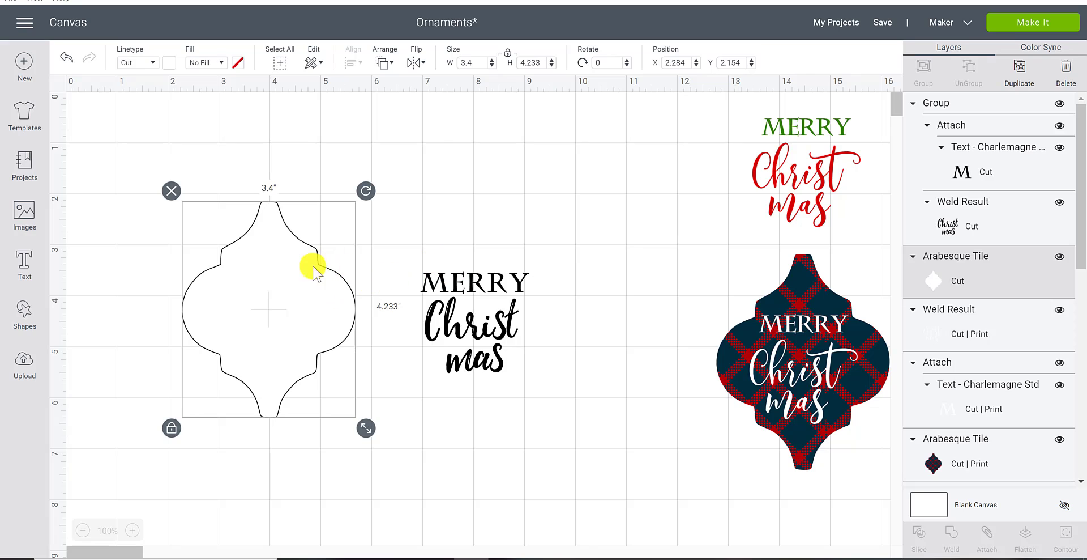
- Ungroup MERRY from the welded Christ mas and colour MERRY red
{"action": "left_click", "coordinate": [463, 286]}
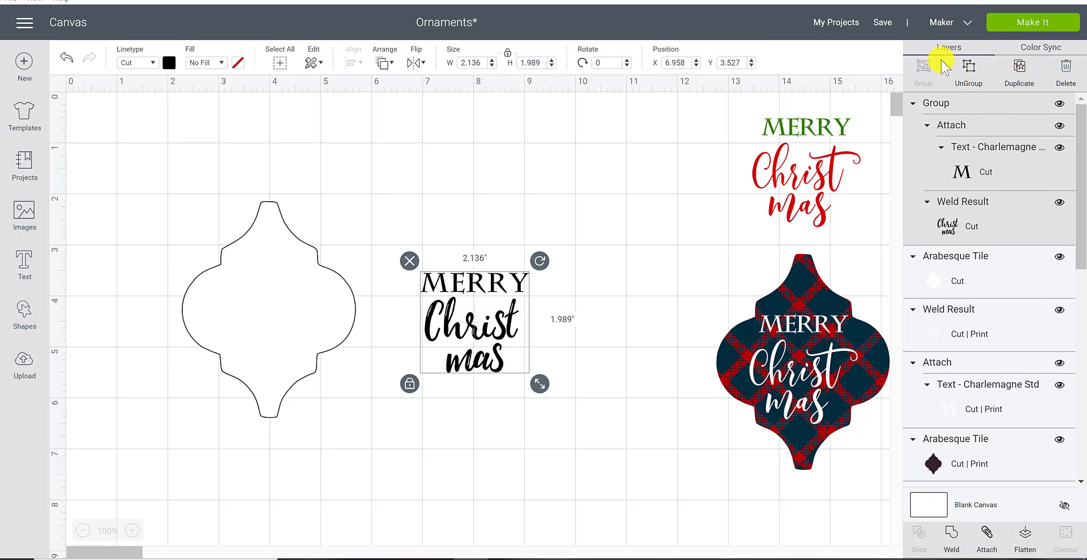
{"action": "left_click", "coordinate": [966, 72]}
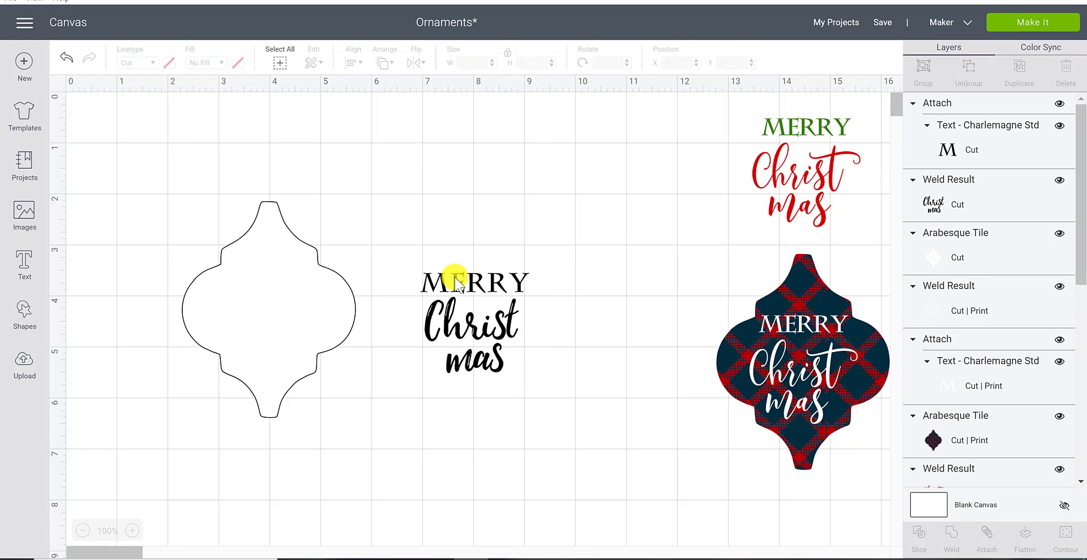
{"action": "left_click", "coordinate": [459, 282]}
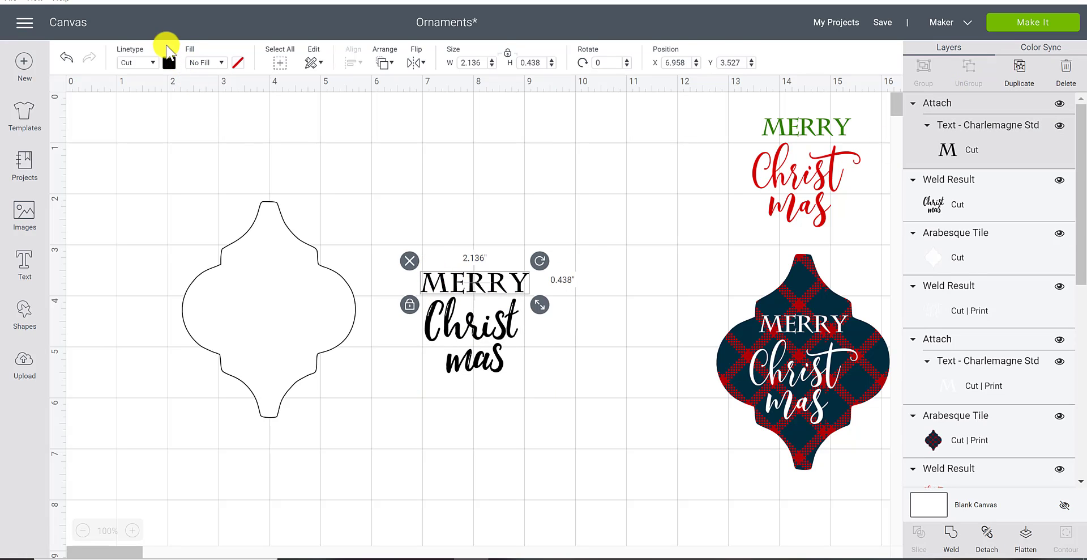
{"action": "left_click", "coordinate": [168, 64]}
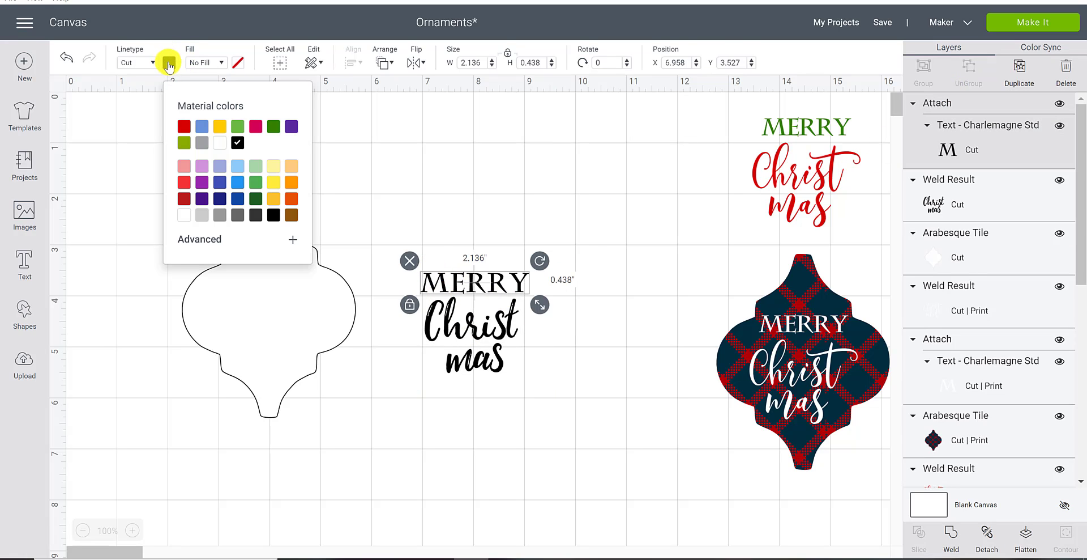
{"action": "left_click", "coordinate": [183, 125]}
- Colour the welded Christ mas script dark green and deselect it
{"action": "left_click", "coordinate": [467, 328]}
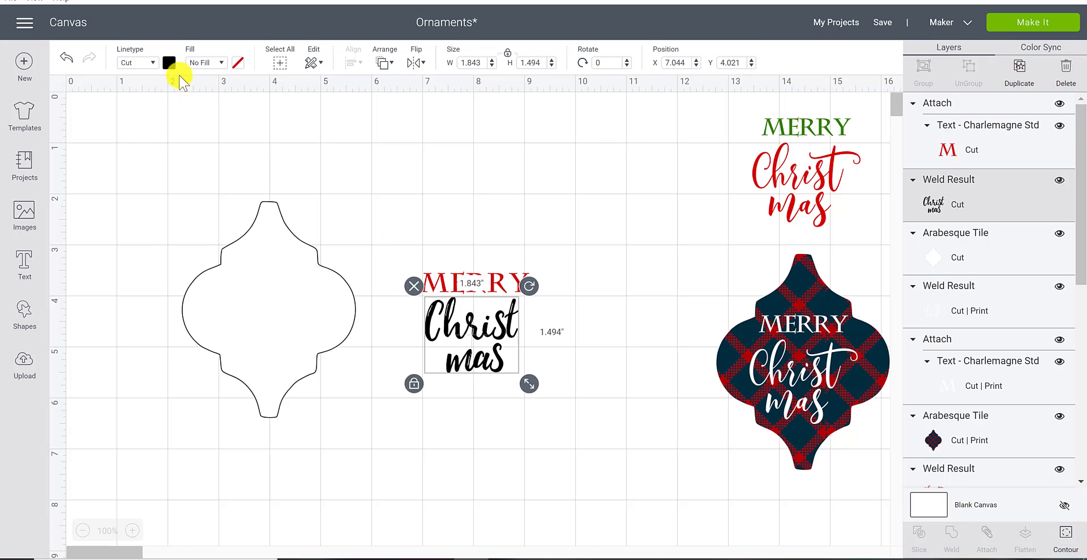
{"action": "left_click", "coordinate": [169, 62]}
{"action": "left_click", "coordinate": [273, 126]}
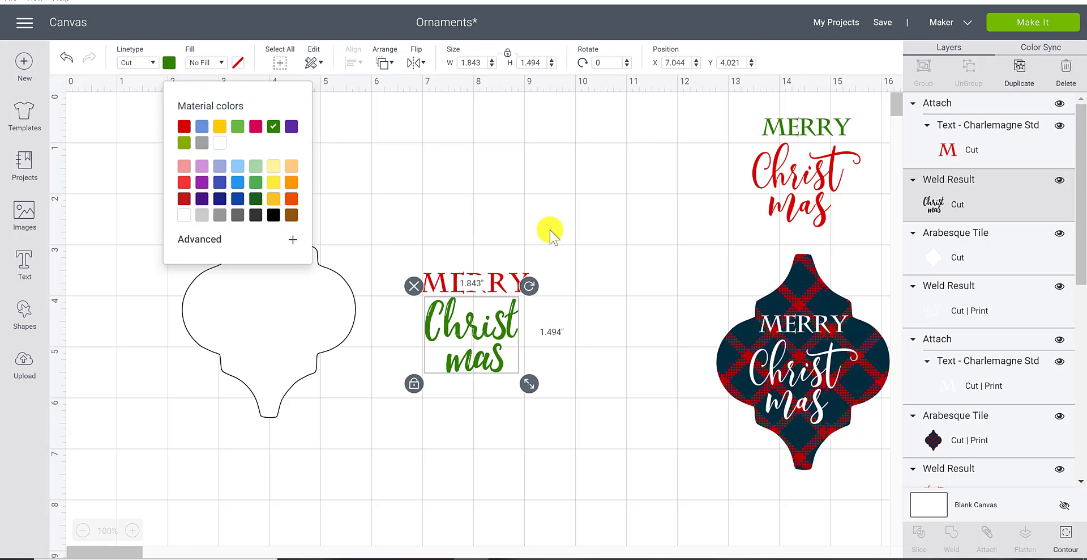
{"action": "left_click", "coordinate": [585, 240]}
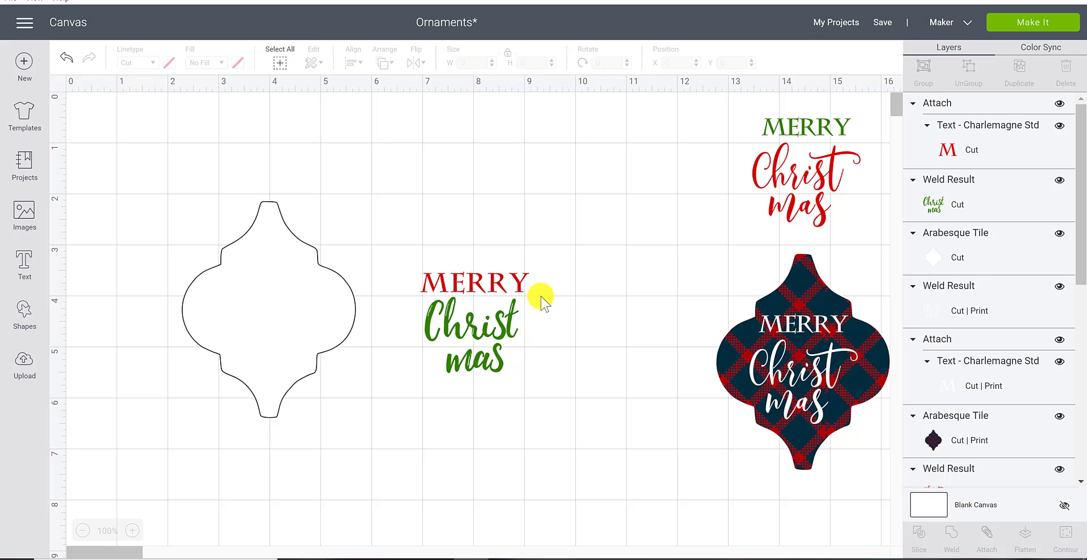
{"action": "left_click", "coordinate": [1023, 23]}
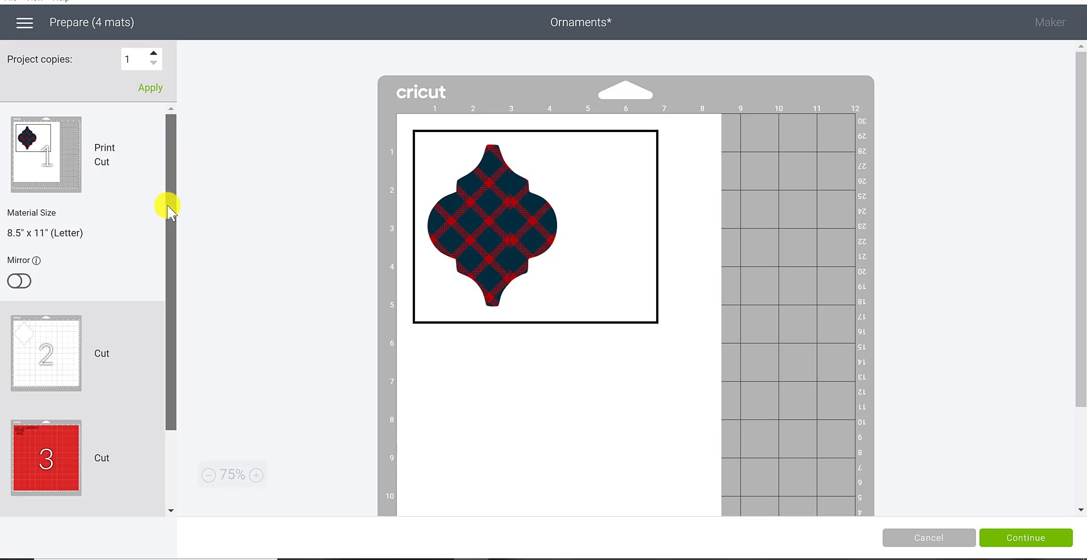
{"action": "left_click_drag", "start_coordinate": [165, 206], "coordinate": [175, 368]}
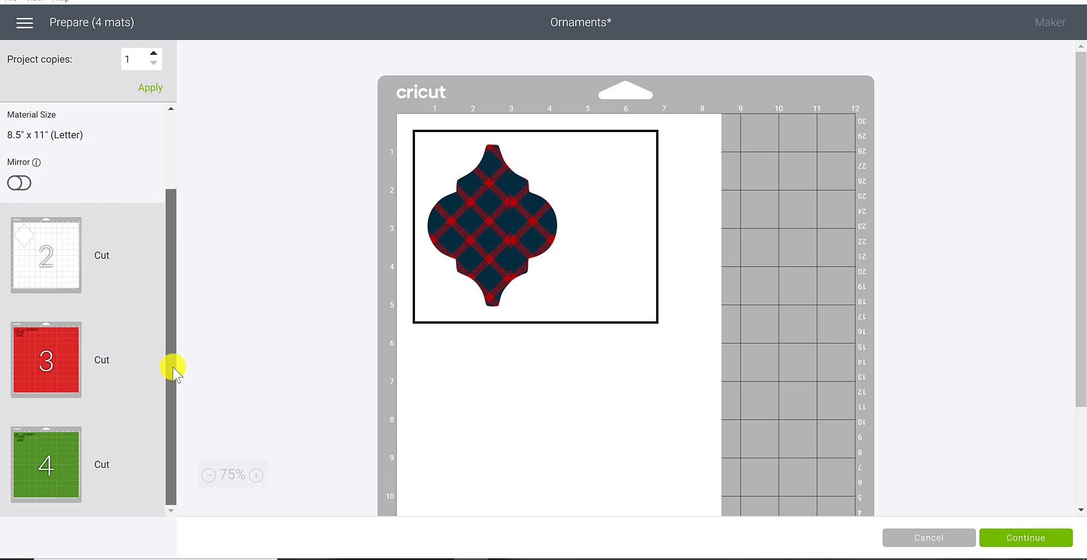
{"action": "left_click", "coordinate": [59, 356]}
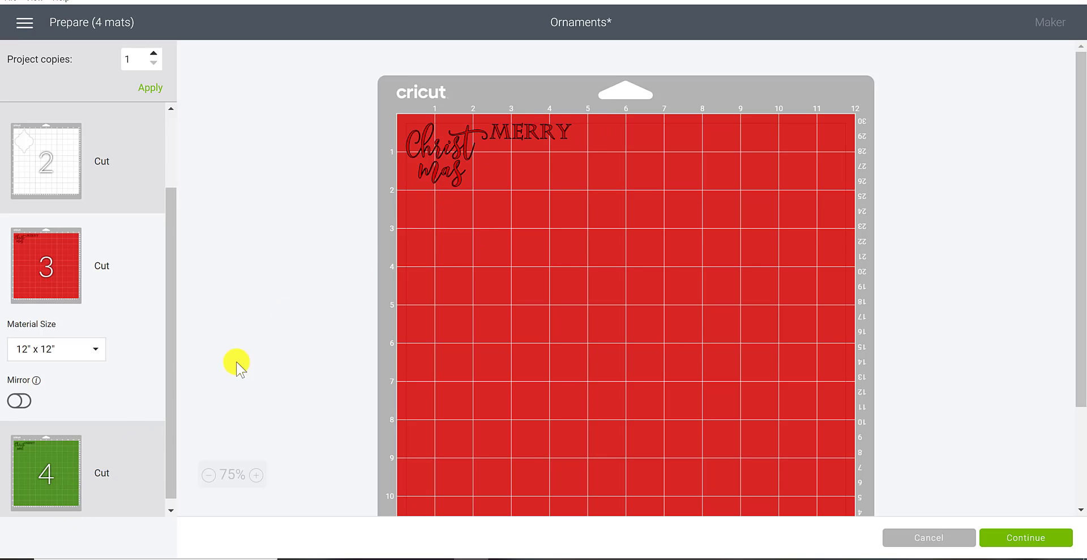
{"action": "left_click", "coordinate": [35, 457]}
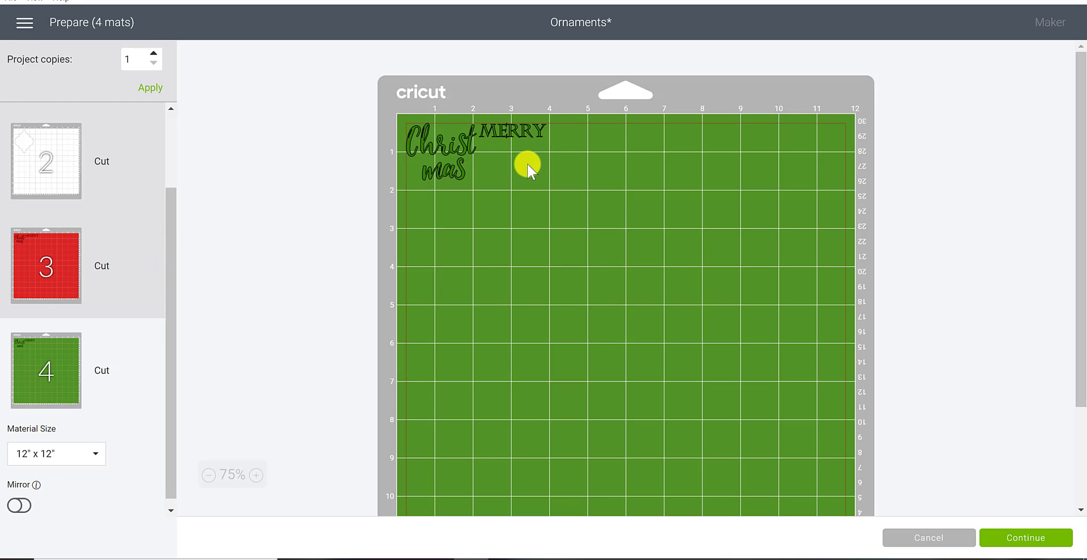
{"action": "left_click", "coordinate": [917, 538]}
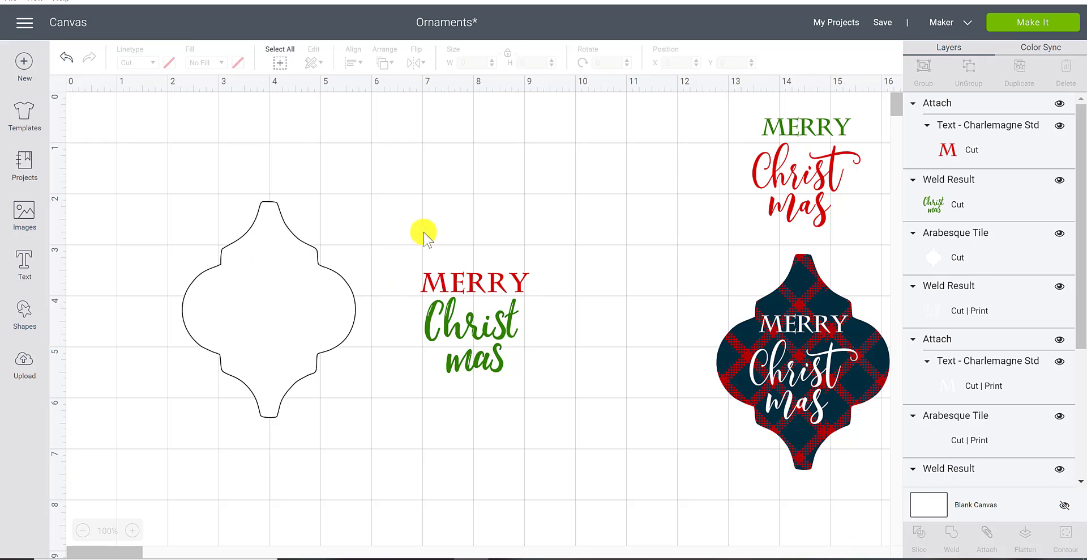
- Drag the MERRY Christmas design to the upper right and the blank arabesque tile to the canvas centre
{"action": "left_click_drag", "start_coordinate": [392, 205], "coordinate": [604, 405]}
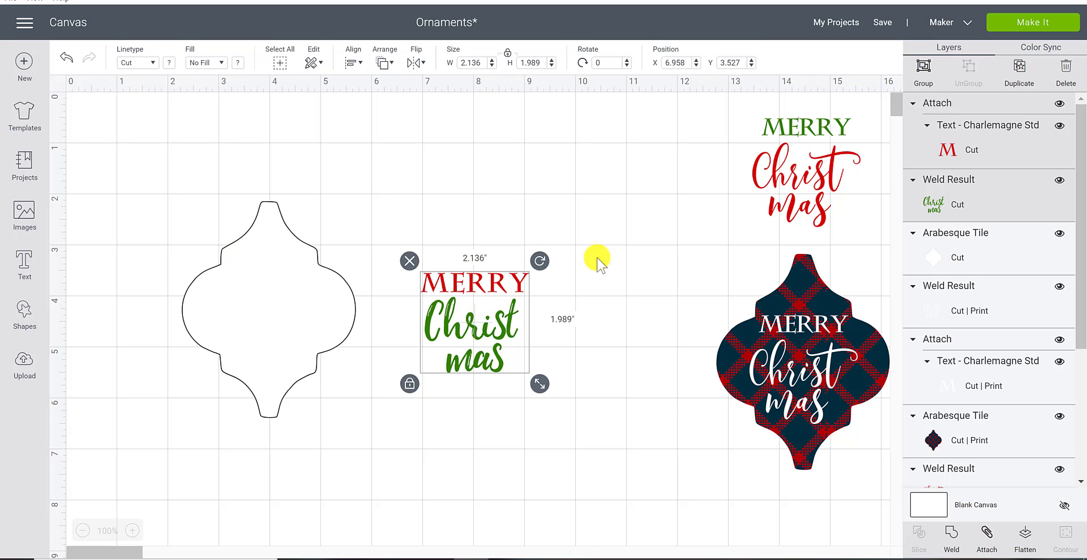
{"action": "left_click_drag", "start_coordinate": [501, 322], "coordinate": [692, 179]}
{"action": "left_click_drag", "start_coordinate": [277, 333], "coordinate": [395, 347]}
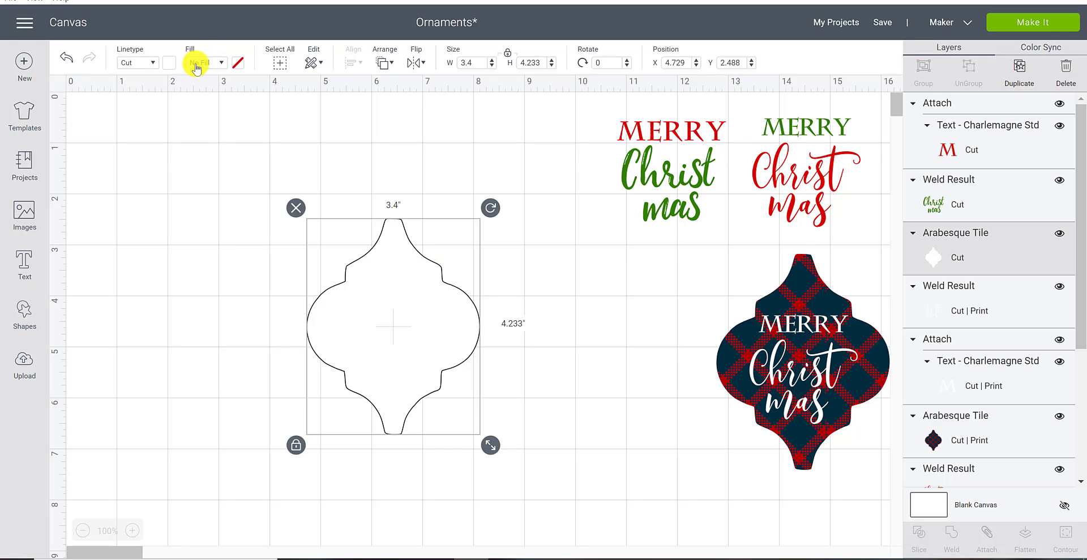
- Change the arabesque tile's Fill setting to Print
{"action": "left_click", "coordinate": [203, 67]}
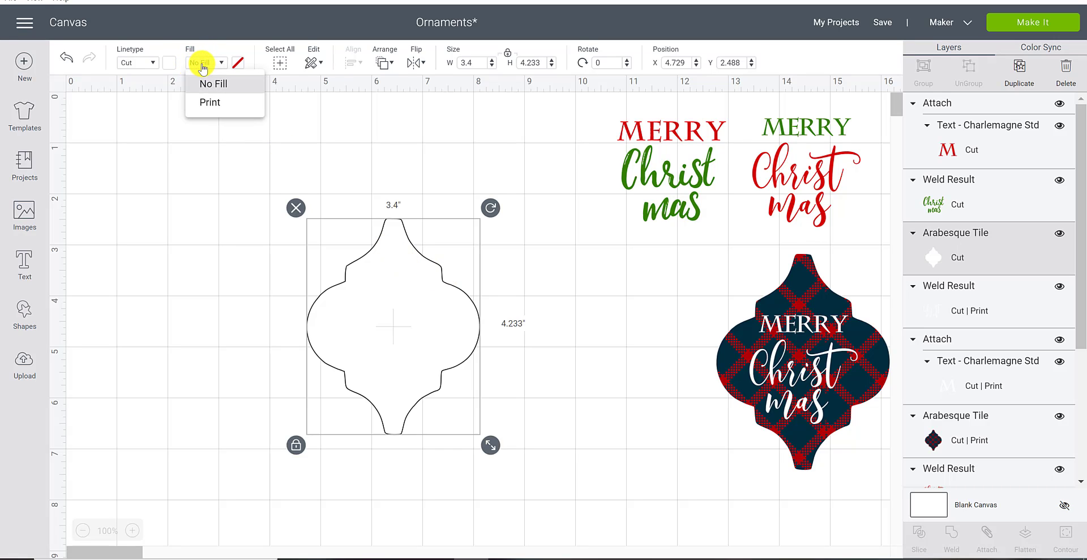
{"action": "left_click", "coordinate": [206, 103]}
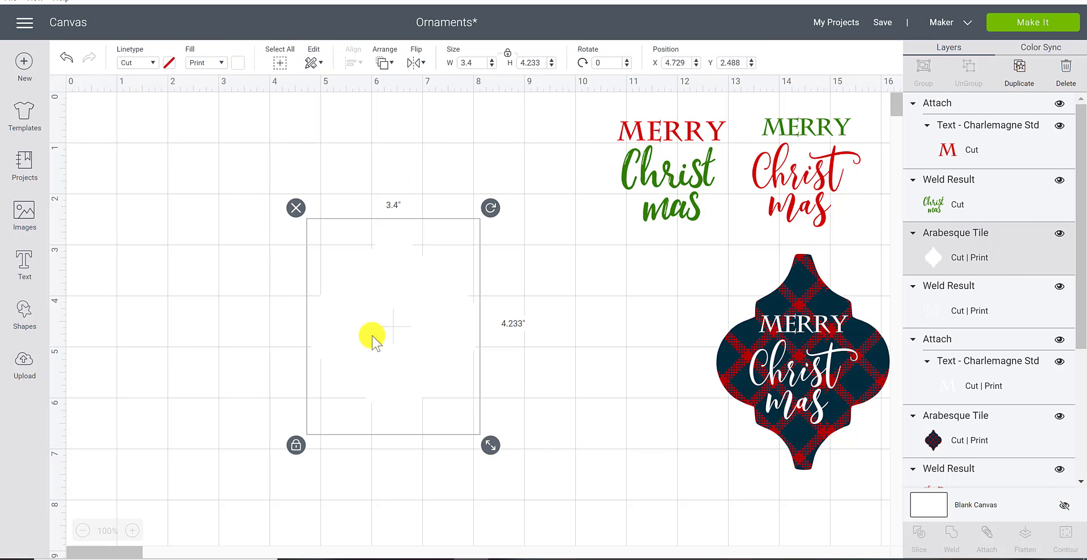
- Switch the tile's print type to Pattern, apply the teal striped pattern, and move the text onto it
{"action": "left_click", "coordinate": [237, 64]}
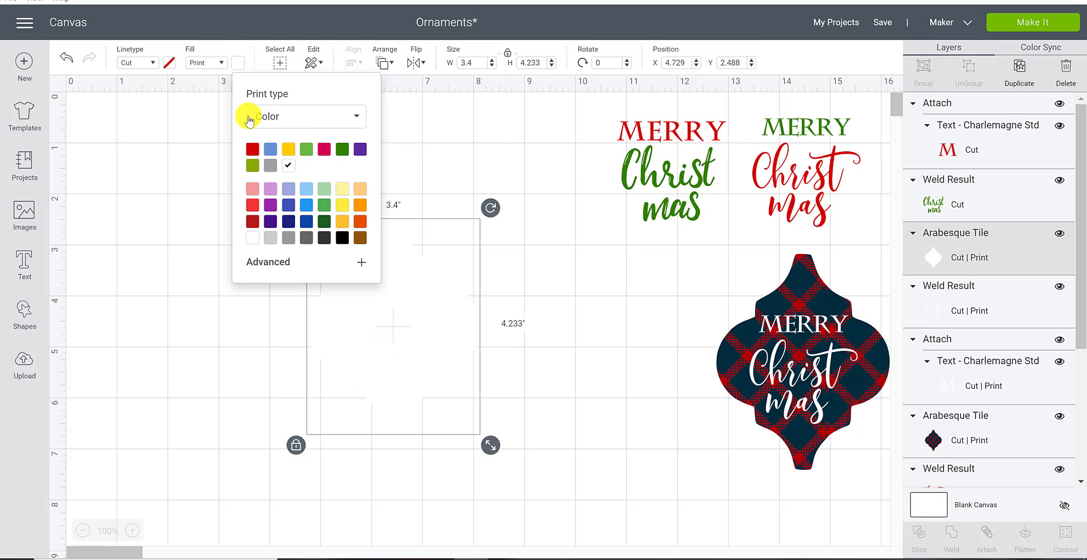
{"action": "left_click", "coordinate": [324, 117]}
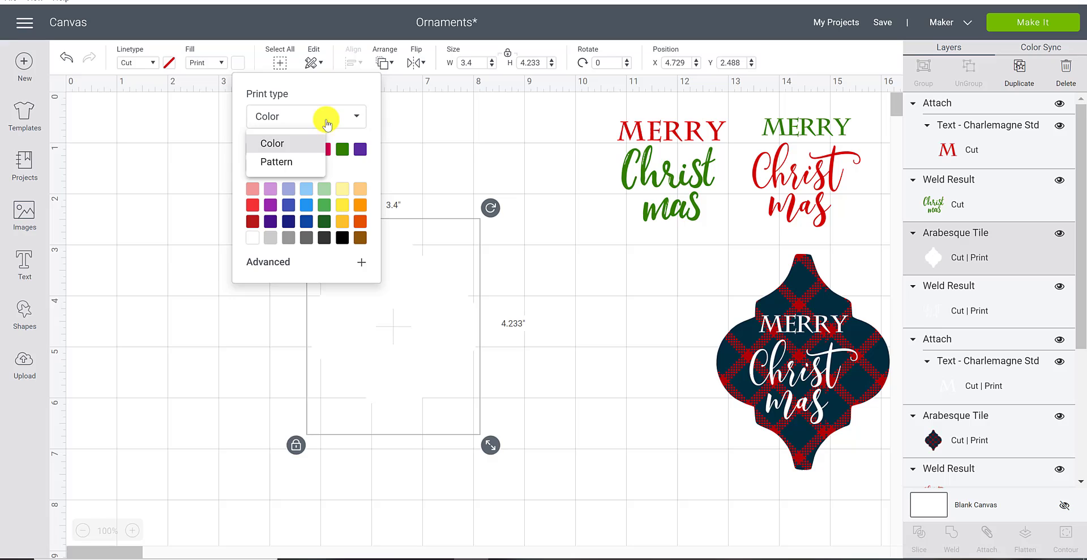
{"action": "left_click", "coordinate": [270, 164]}
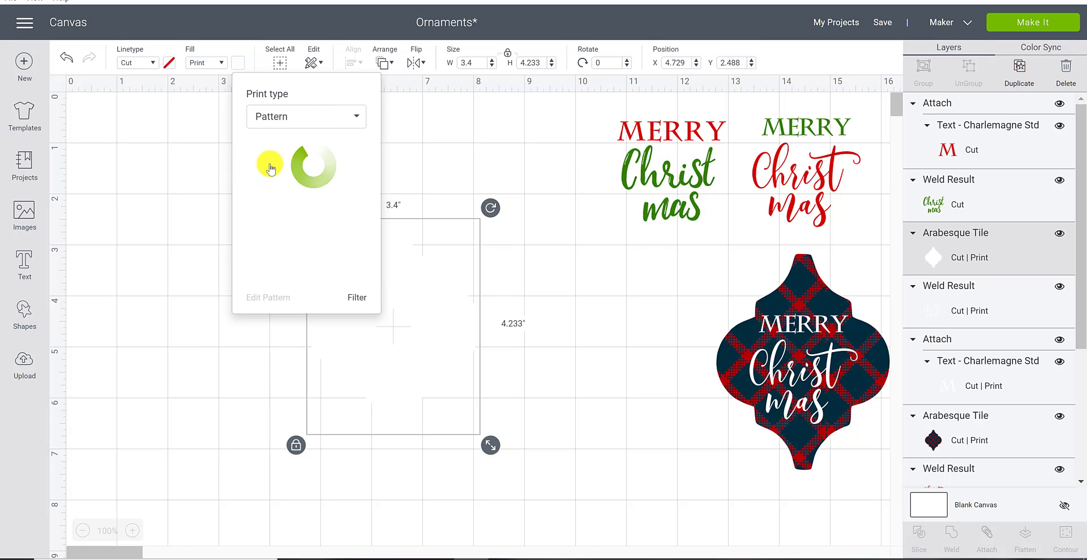
{"action": "mouse_move", "coordinate": [373, 164]}
{"action": "left_mouse_down"}
{"action": "mouse_move", "coordinate": [370, 261]}
{"action": "mouse_move", "coordinate": [372, 167]}
{"action": "left_mouse_up"}
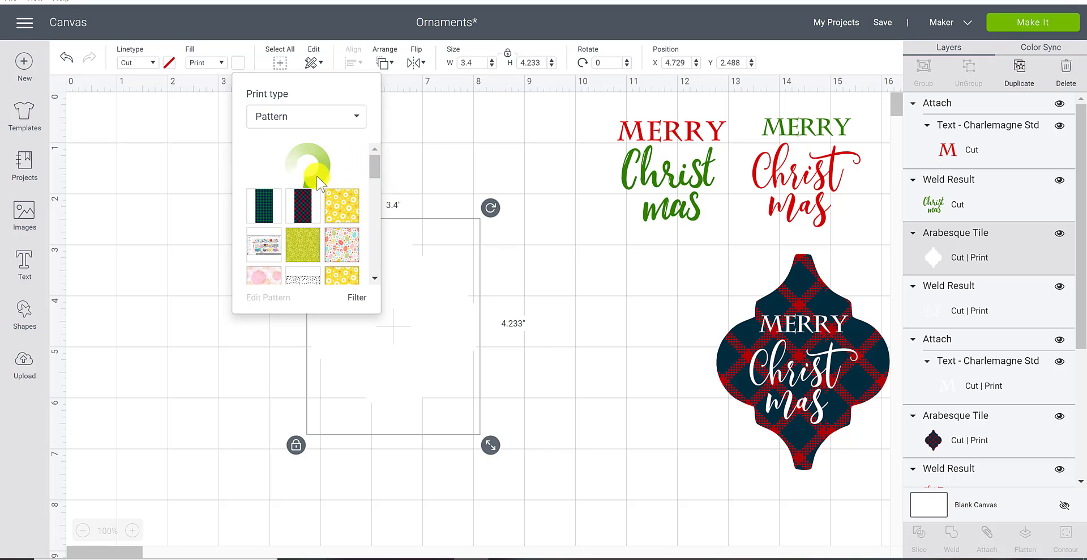
{"action": "left_click", "coordinate": [356, 213]}
{"action": "left_click_drag", "start_coordinate": [379, 165], "coordinate": [375, 246]}
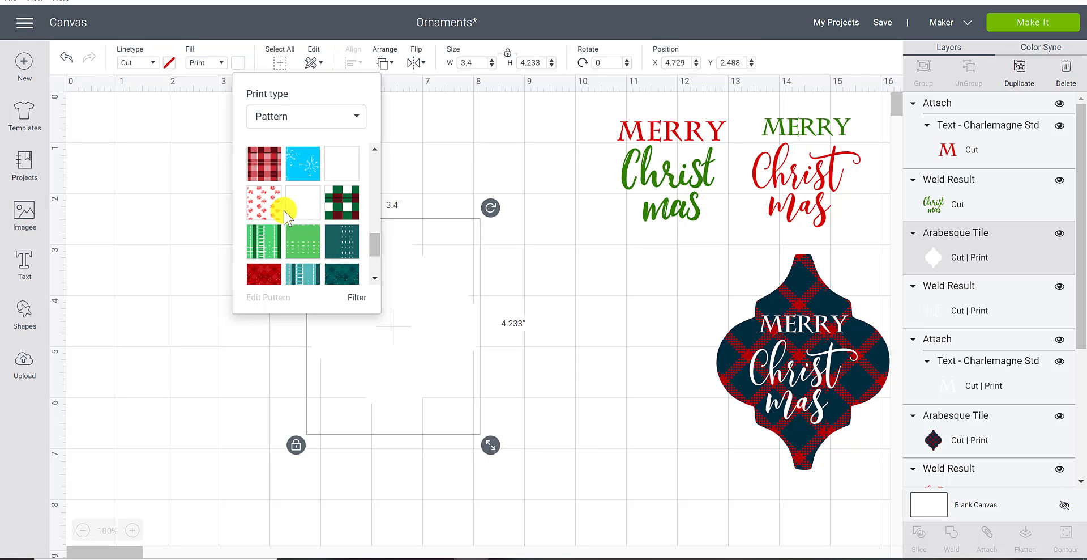
{"action": "scroll", "coordinate": [373, 230], "scroll_direction": "up", "scroll_amount": 2}
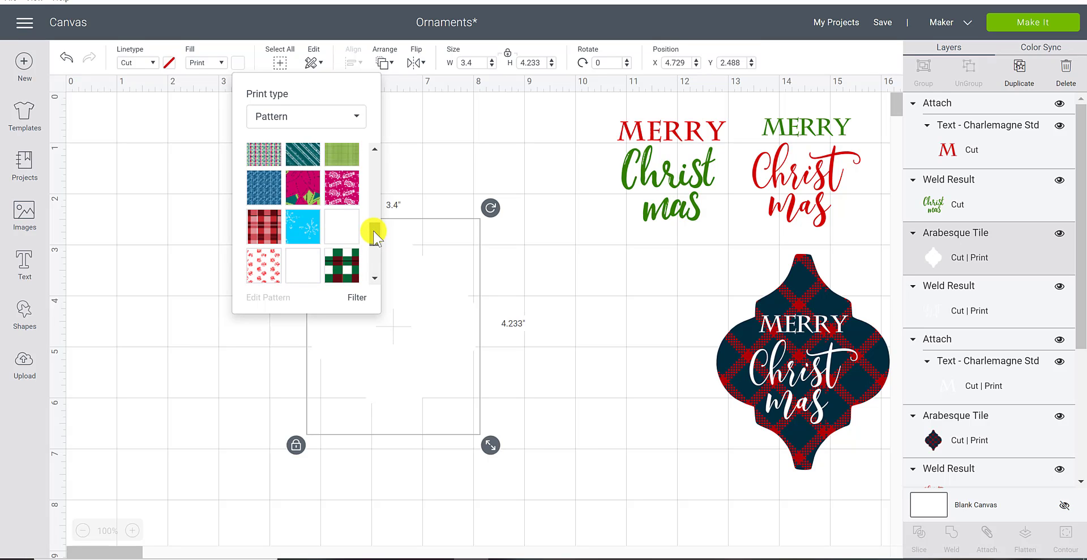
{"action": "scroll", "coordinate": [373, 230], "scroll_direction": "up", "scroll_amount": 1}
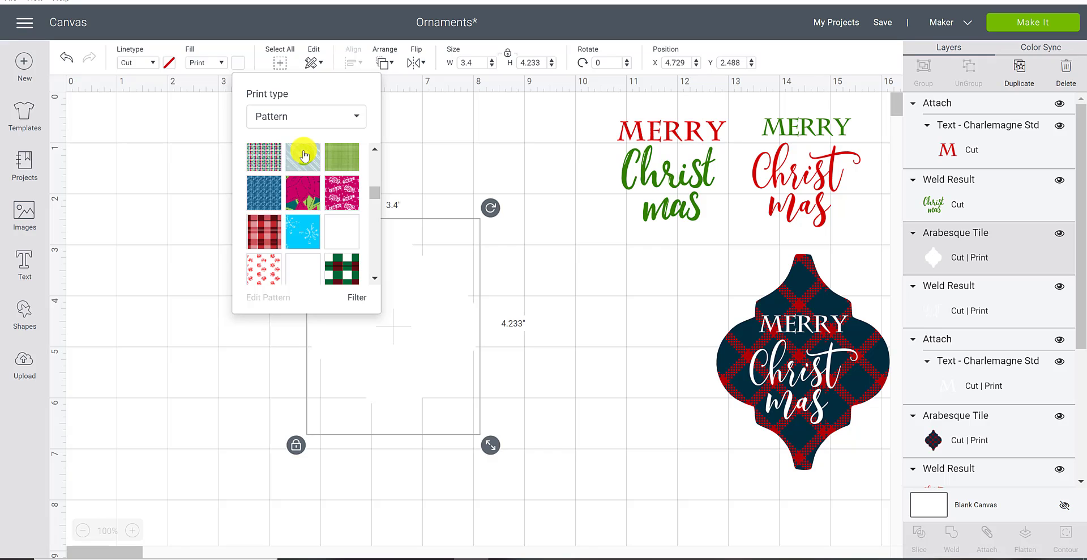
{"action": "left_click", "coordinate": [304, 154]}
{"action": "left_click", "coordinate": [553, 311]}
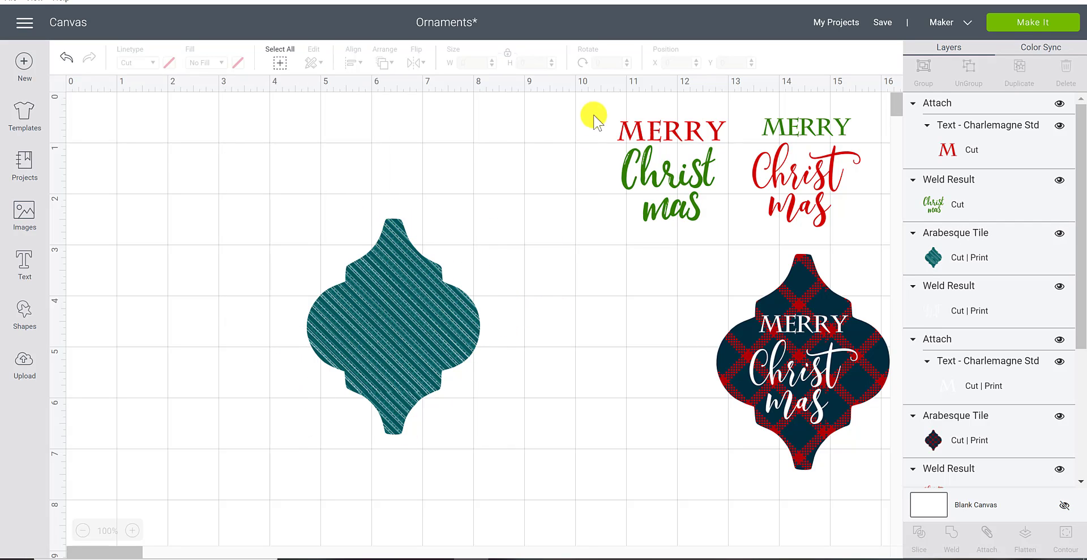
{"action": "left_click_drag", "start_coordinate": [593, 116], "coordinate": [495, 297]}
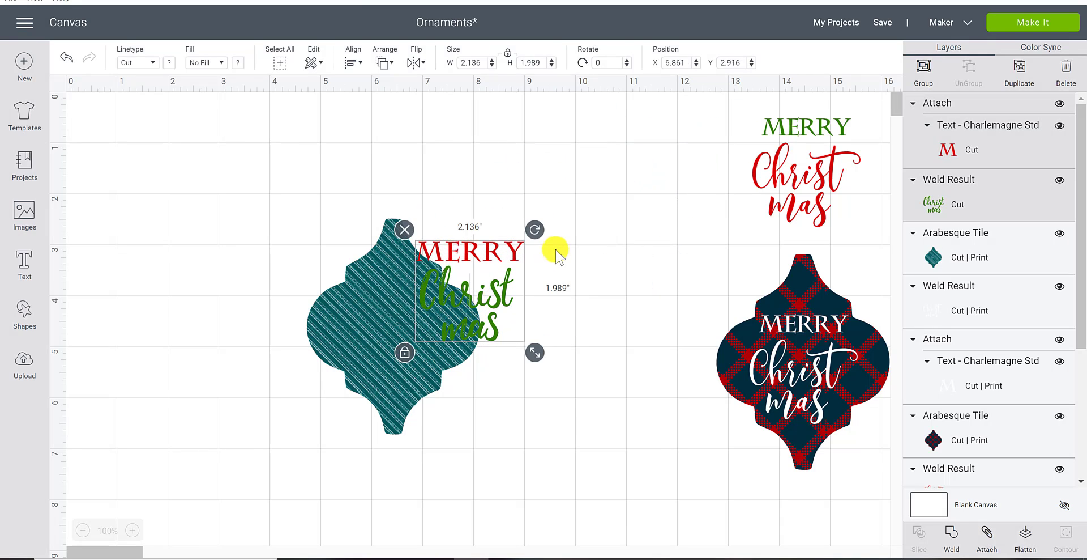
- Centre the MERRY Christmas text over the teal tile and colour MERRY white
{"action": "left_click_drag", "start_coordinate": [557, 247], "coordinate": [434, 334]}
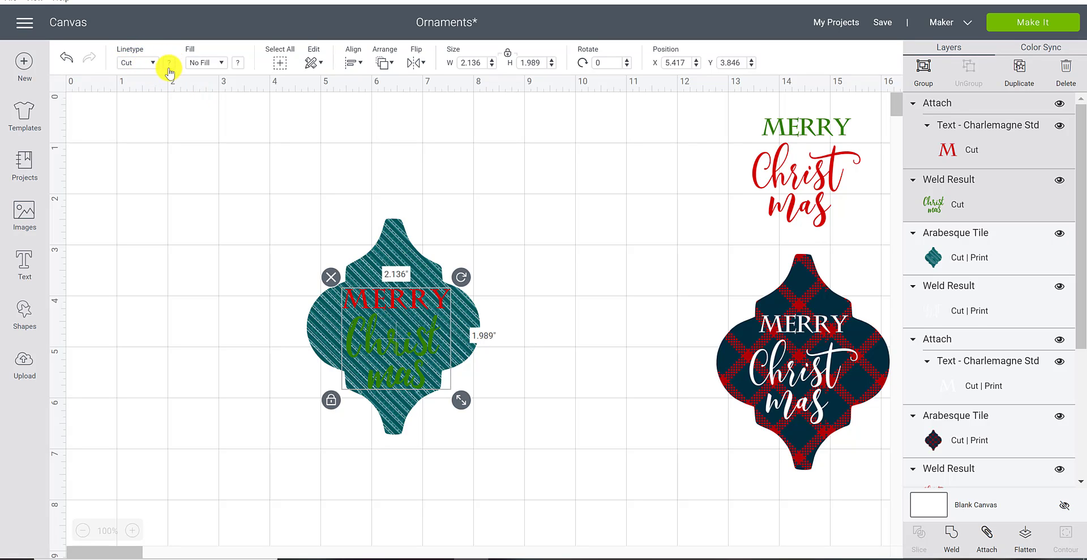
{"action": "left_click", "coordinate": [560, 352]}
{"action": "left_click", "coordinate": [396, 295]}
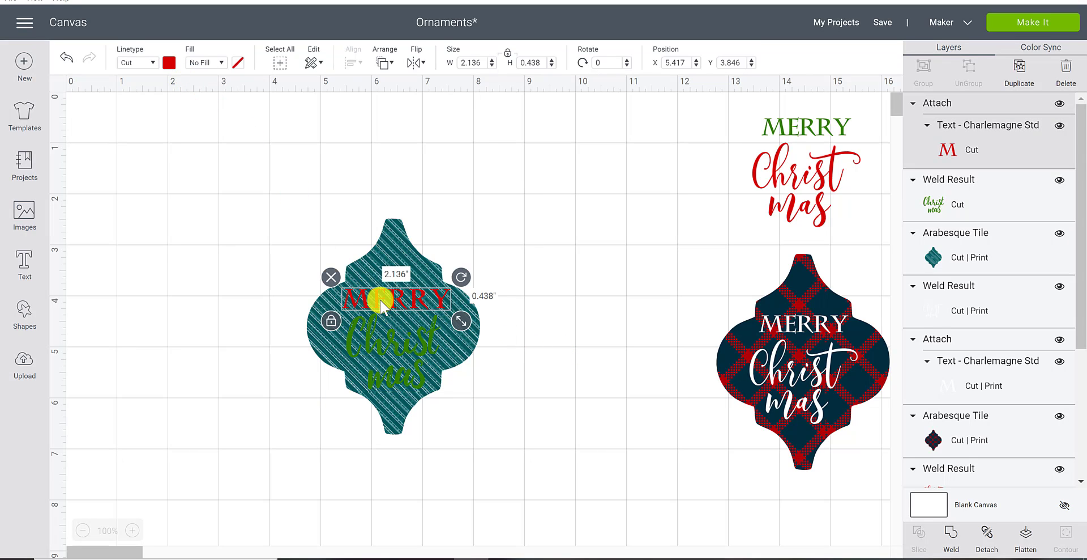
{"action": "left_click", "coordinate": [169, 64]}
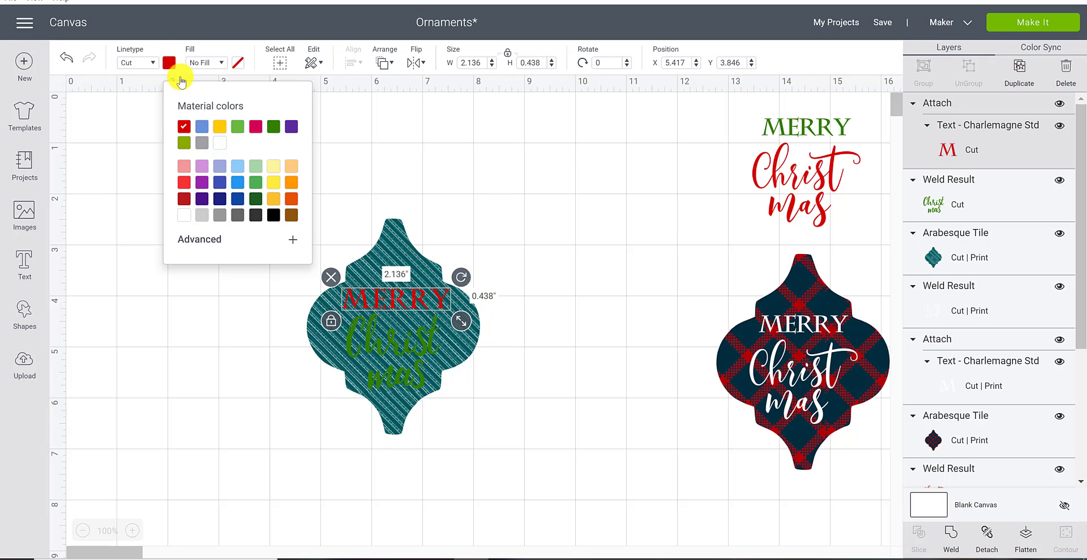
{"action": "left_click", "coordinate": [219, 143]}
- Colour the Christ mas script white as well and deselect it
{"action": "left_click", "coordinate": [375, 342]}
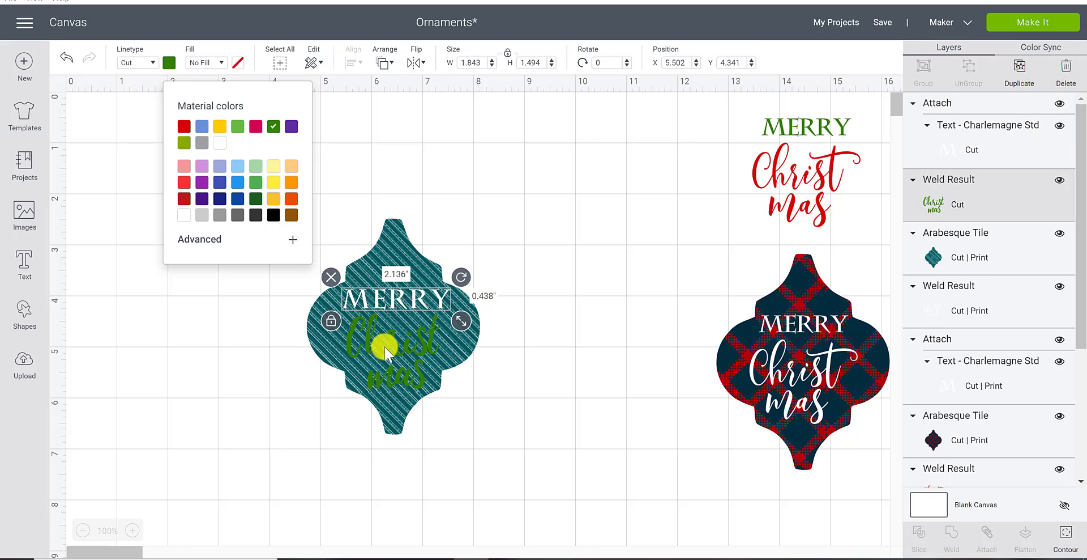
{"action": "left_click", "coordinate": [169, 63]}
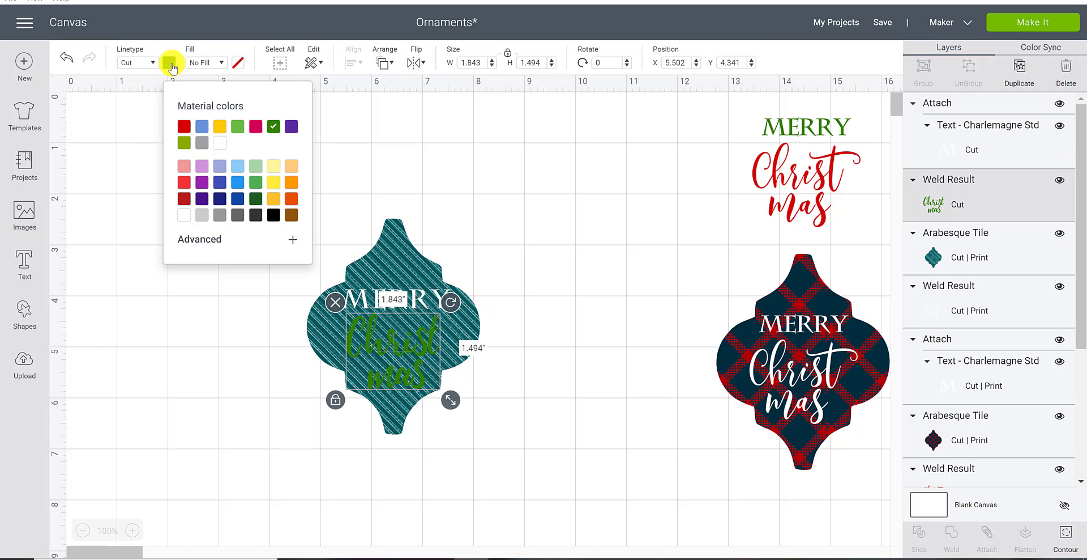
{"action": "left_click", "coordinate": [219, 144]}
{"action": "left_click", "coordinate": [515, 222]}
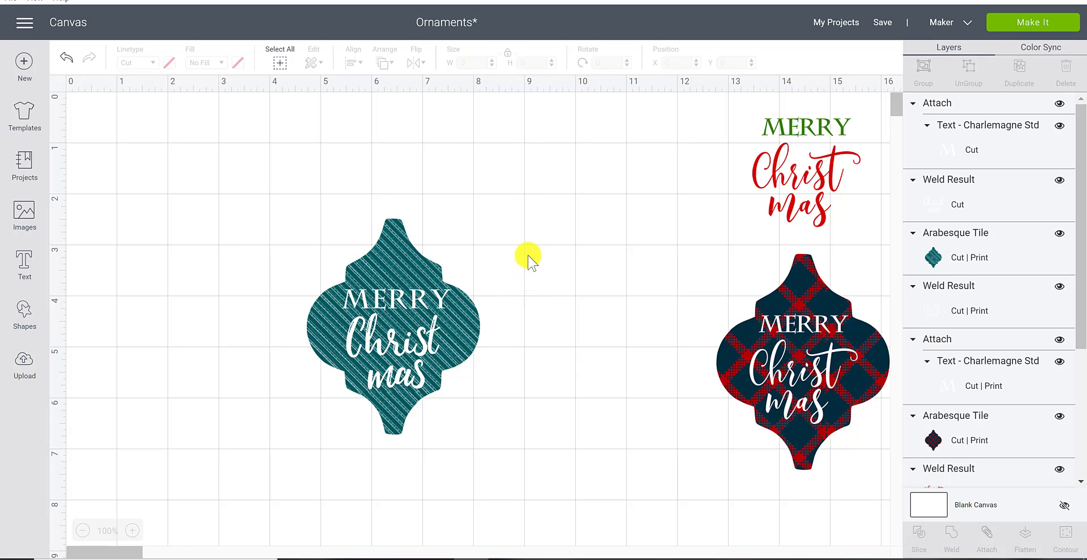
- Group the plaid ornament with the spare text and hide that group
{"action": "left_click_drag", "start_coordinate": [527, 251], "coordinate": [273, 422]}
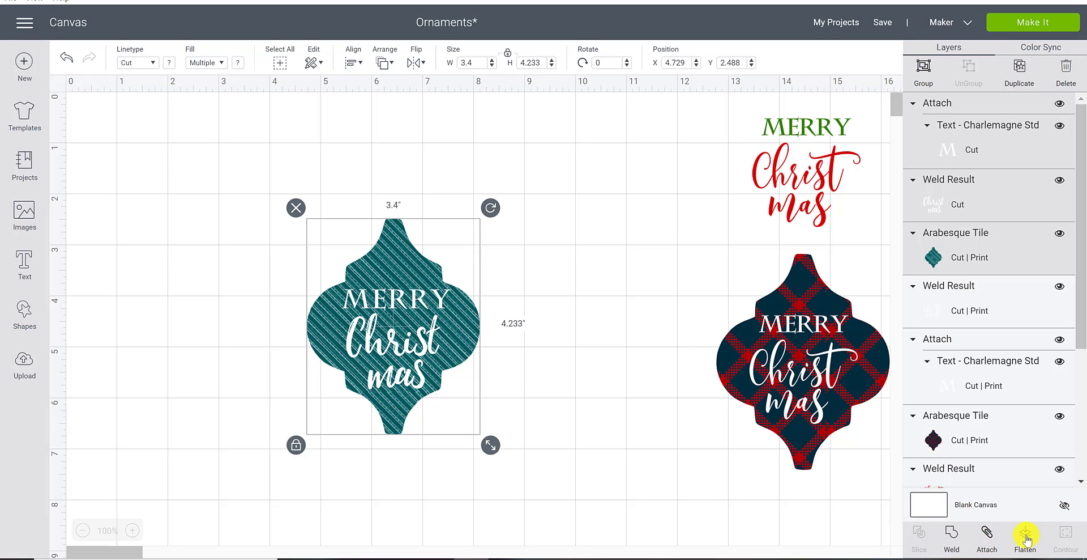
{"action": "left_click", "coordinate": [657, 170]}
{"action": "left_click_drag", "start_coordinate": [671, 125], "coordinate": [857, 431]}
{"action": "left_click", "coordinate": [920, 79]}
{"action": "left_click", "coordinate": [1058, 103]}
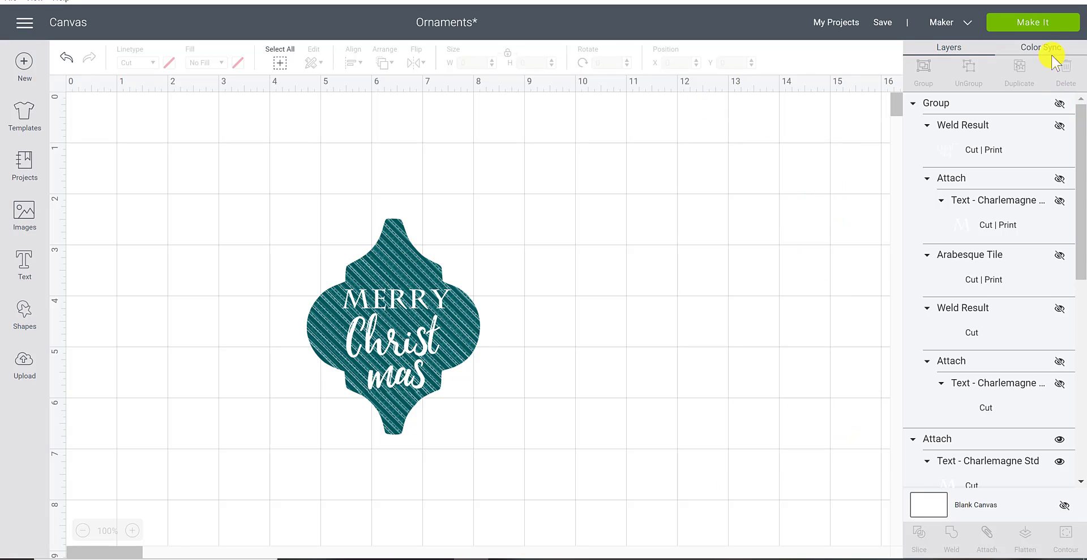
- Preview the teal ornament's 2 mats, including the cut-only lettering mat, then return to the canvas
{"action": "left_click", "coordinate": [1034, 24]}
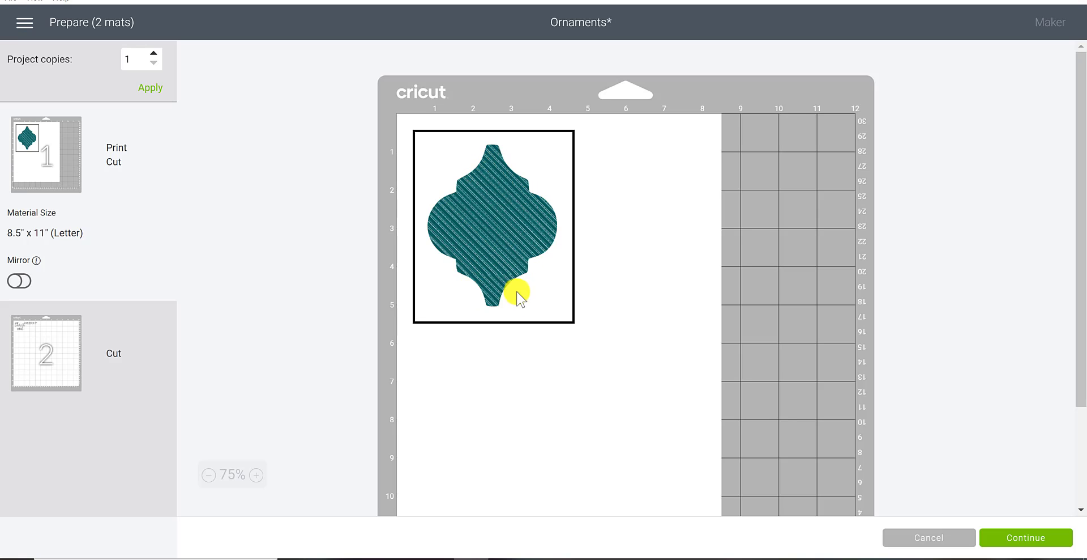
{"action": "left_click", "coordinate": [54, 348]}
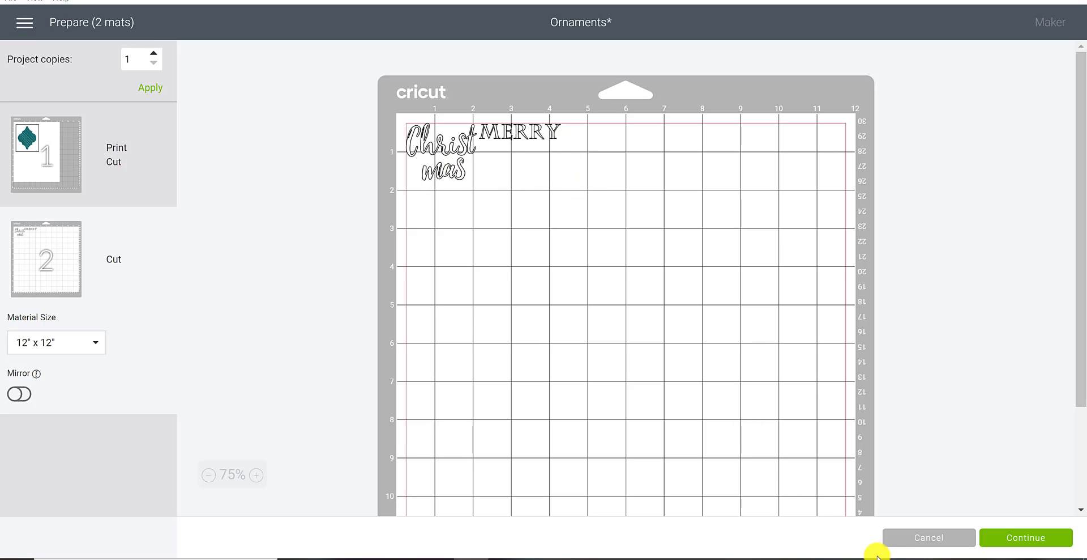
{"action": "left_click", "coordinate": [893, 544]}
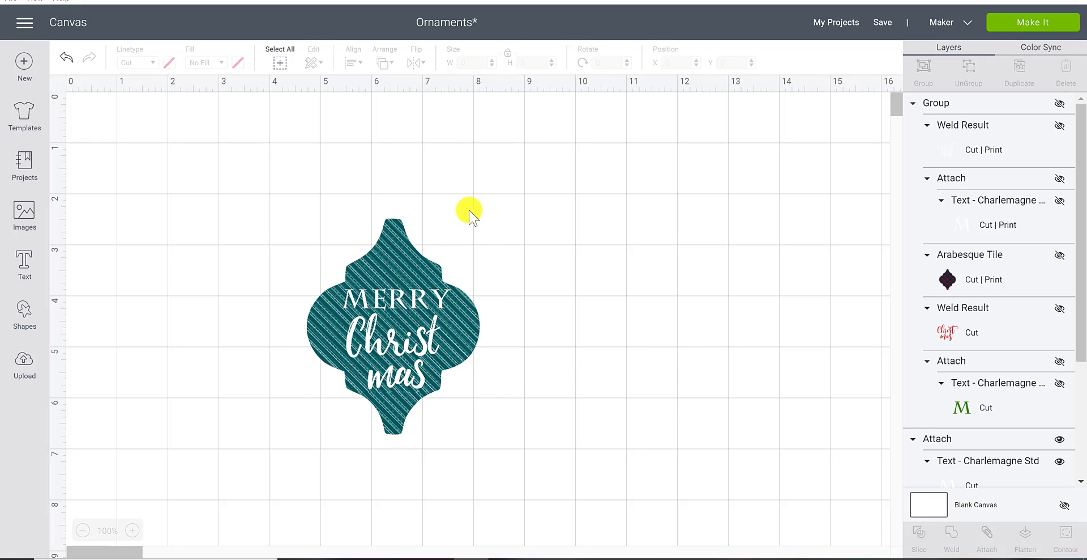
- Flatten the whole teal ornament and preview it on a single print-then-cut mat
{"action": "left_click_drag", "start_coordinate": [436, 290], "coordinate": [309, 443]}
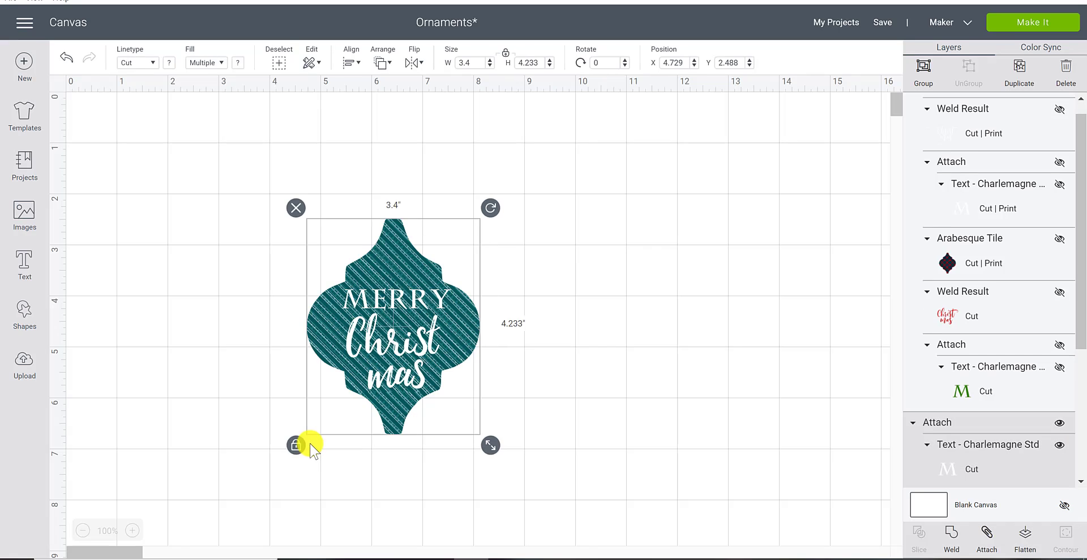
{"action": "left_click", "coordinate": [1026, 538]}
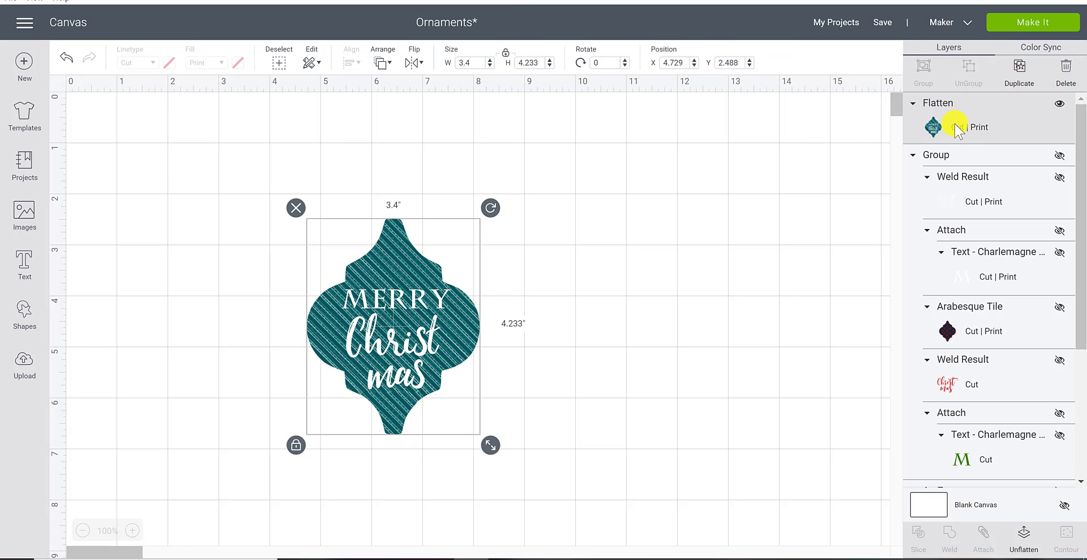
{"action": "left_click", "coordinate": [1034, 29]}
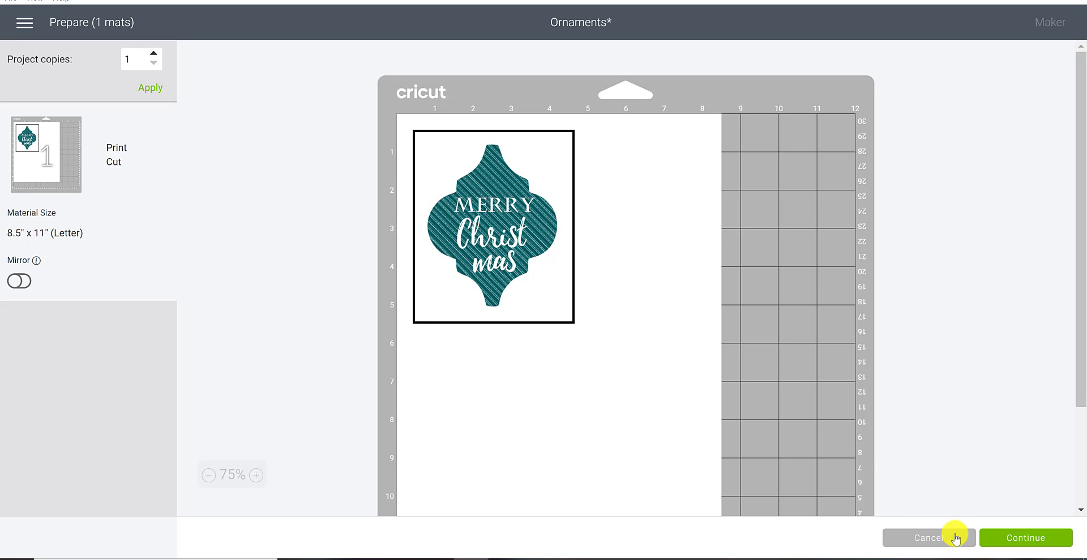
{"action": "left_click", "coordinate": [956, 537]}
- Reselect the flattened ornament and unflatten it into separate layers
{"action": "left_click", "coordinate": [534, 351]}
{"action": "left_click", "coordinate": [478, 332]}
{"action": "left_click", "coordinate": [1024, 535]}
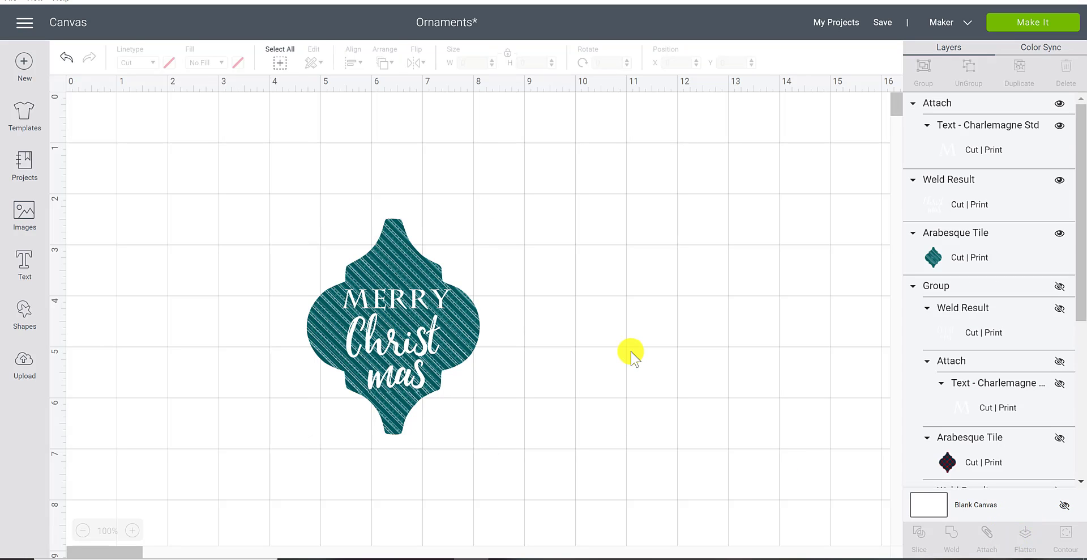
- Upload the plaid 4 image as a pattern fill, tag it green and blue, and save it
{"action": "left_click", "coordinate": [438, 298]}
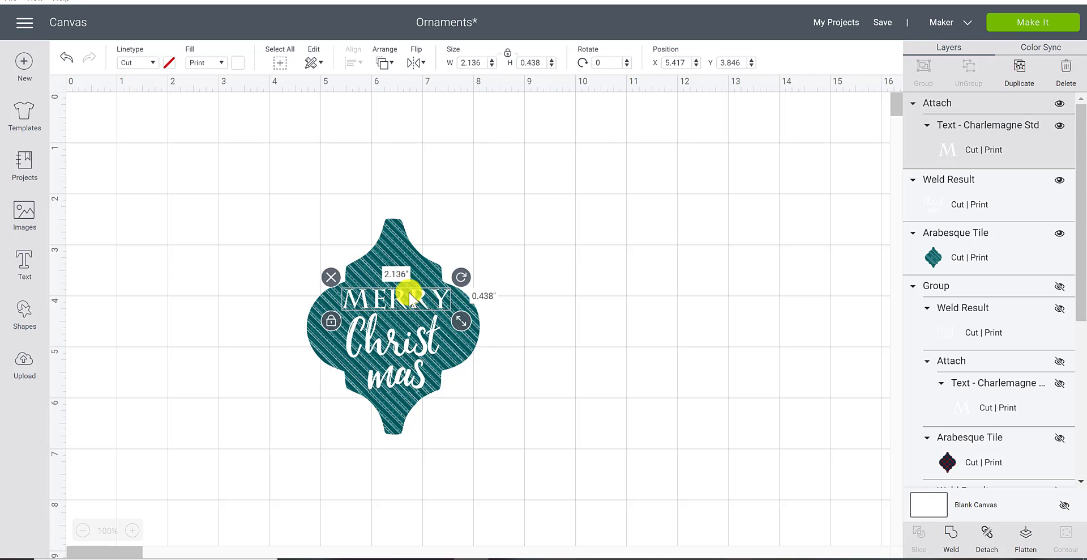
{"action": "left_click", "coordinate": [25, 367]}
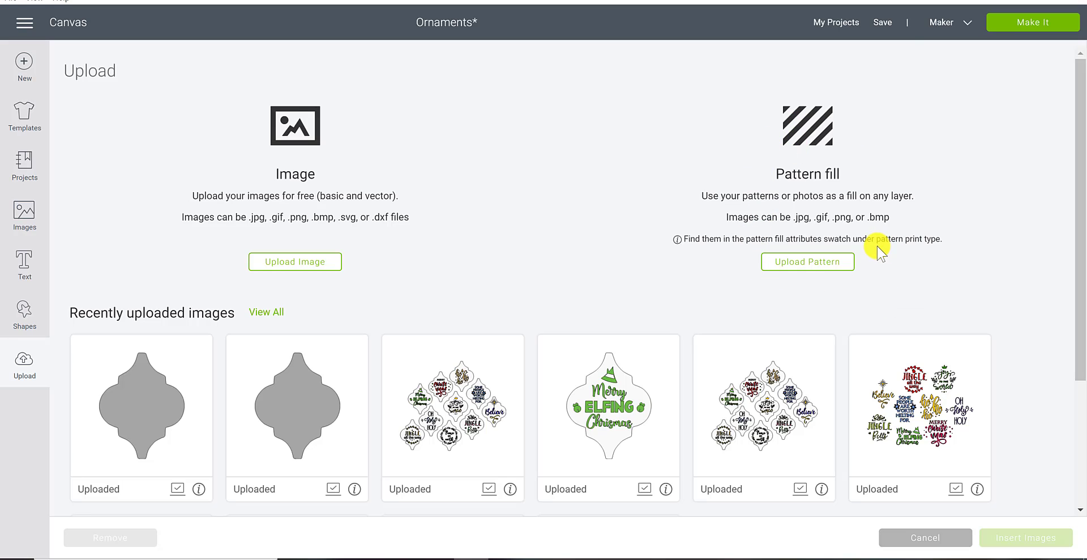
{"action": "left_click", "coordinate": [790, 266]}
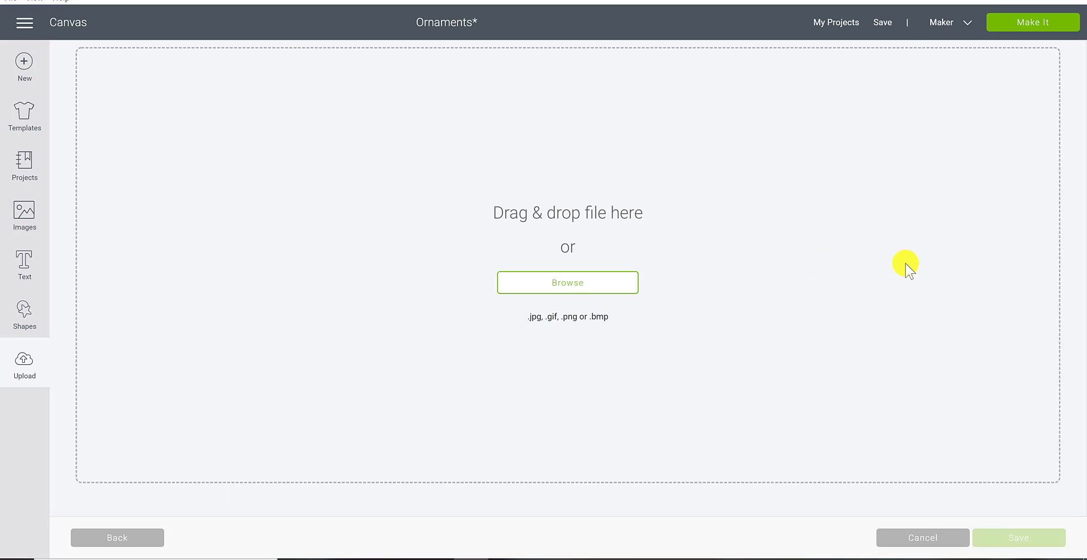
{"action": "left_click", "coordinate": [539, 287]}
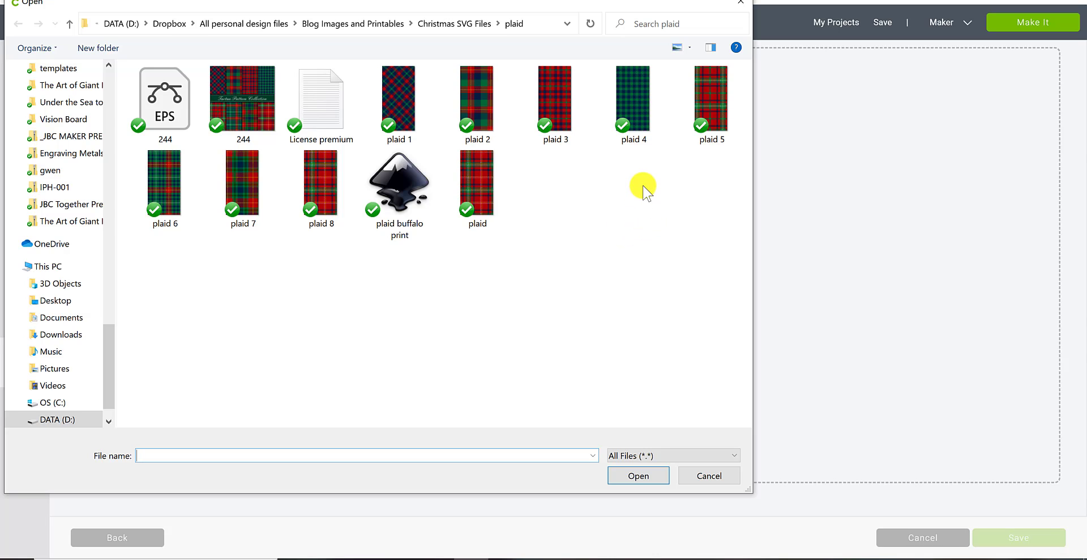
{"action": "left_click", "coordinate": [646, 118]}
{"action": "left_click", "coordinate": [619, 469]}
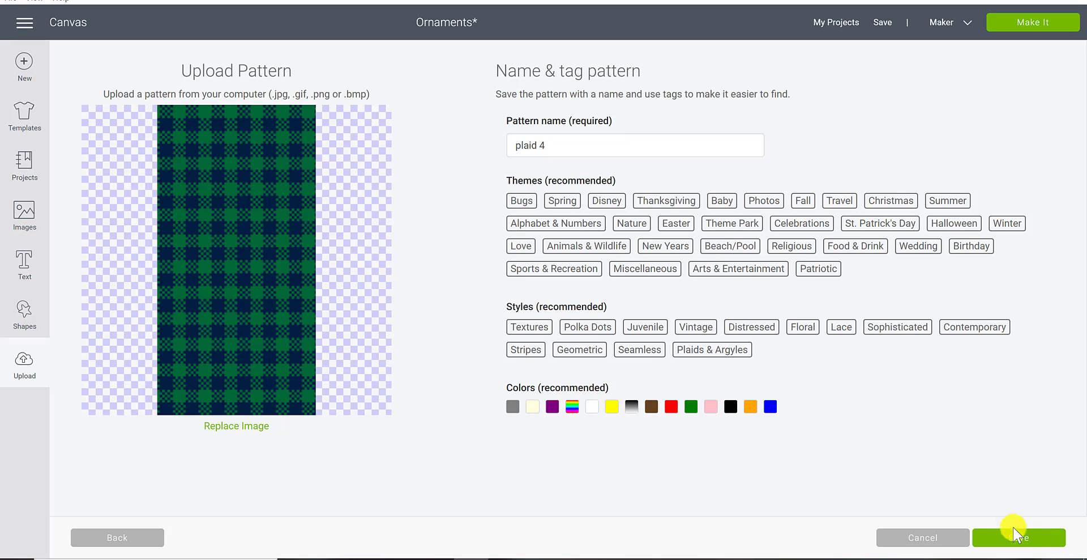
{"action": "left_click", "coordinate": [692, 407]}
{"action": "left_click", "coordinate": [770, 407]}
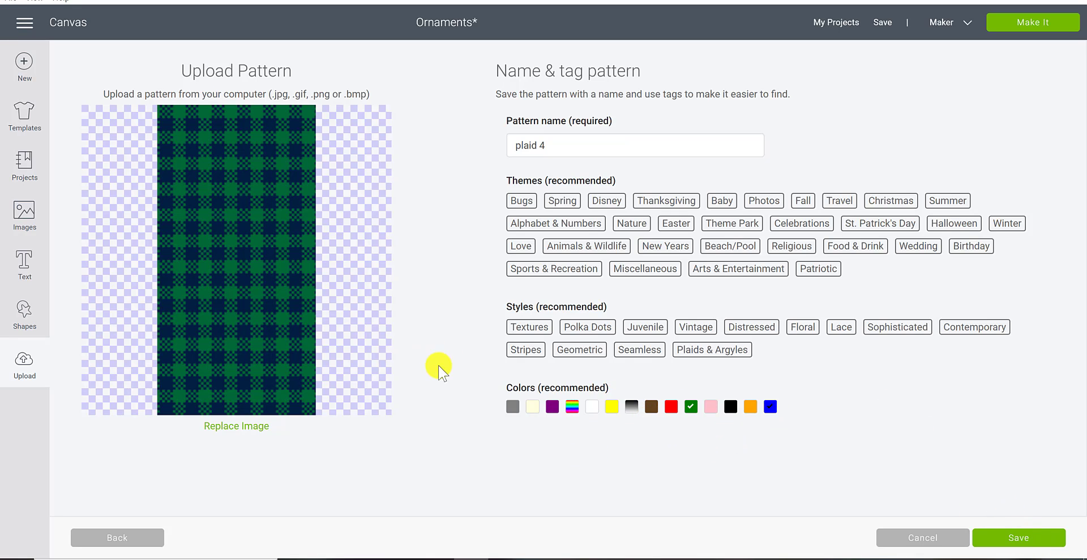
{"action": "left_click", "coordinate": [1013, 538]}
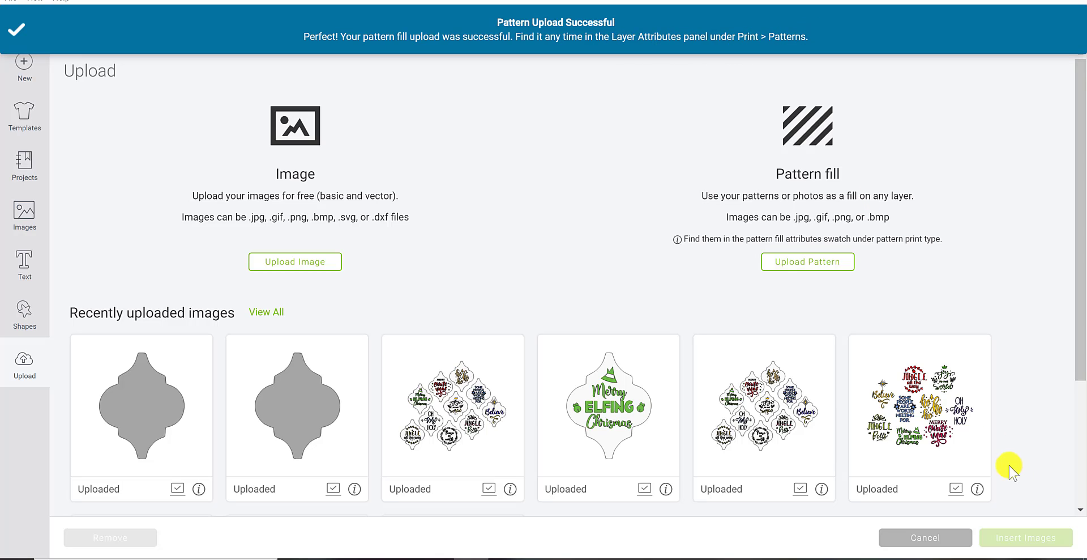
- Back on the canvas, replace the tile's teal stripes with the plaid 4 pattern fill
{"action": "left_click", "coordinate": [908, 542]}
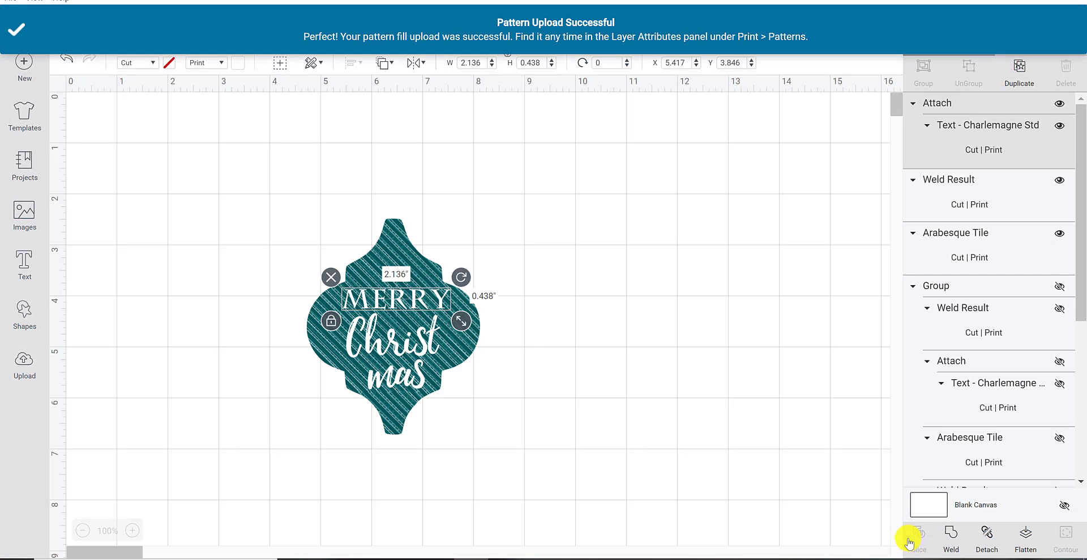
{"action": "left_click", "coordinate": [386, 241]}
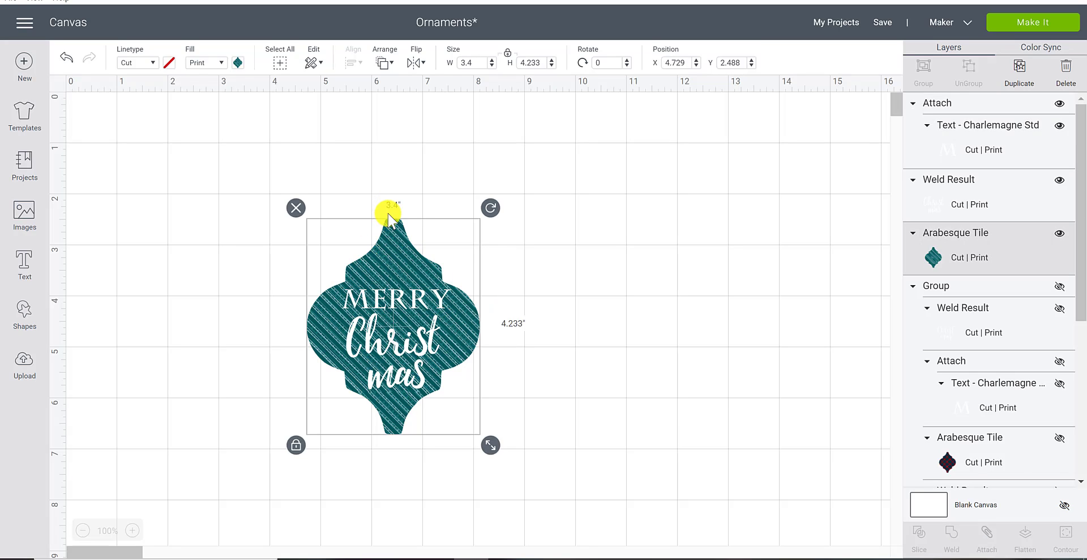
{"action": "left_click", "coordinate": [238, 64]}
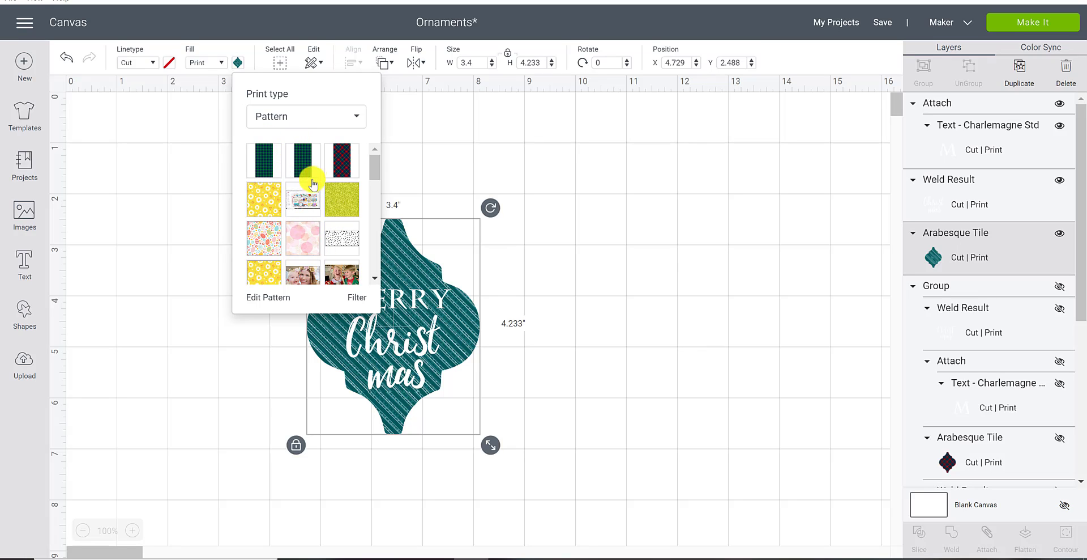
{"action": "left_click", "coordinate": [266, 163]}
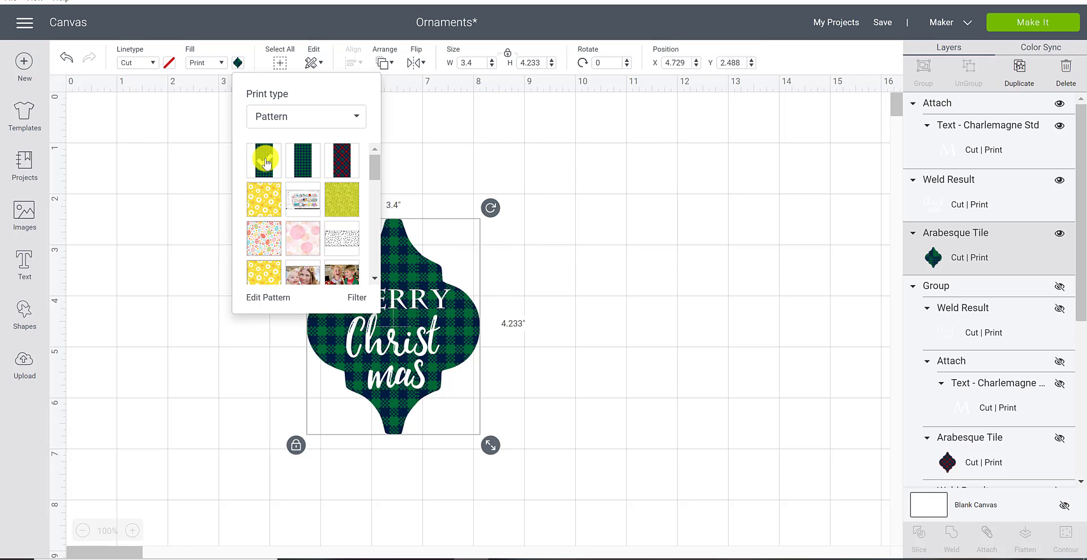
{"action": "left_click", "coordinate": [579, 299]}
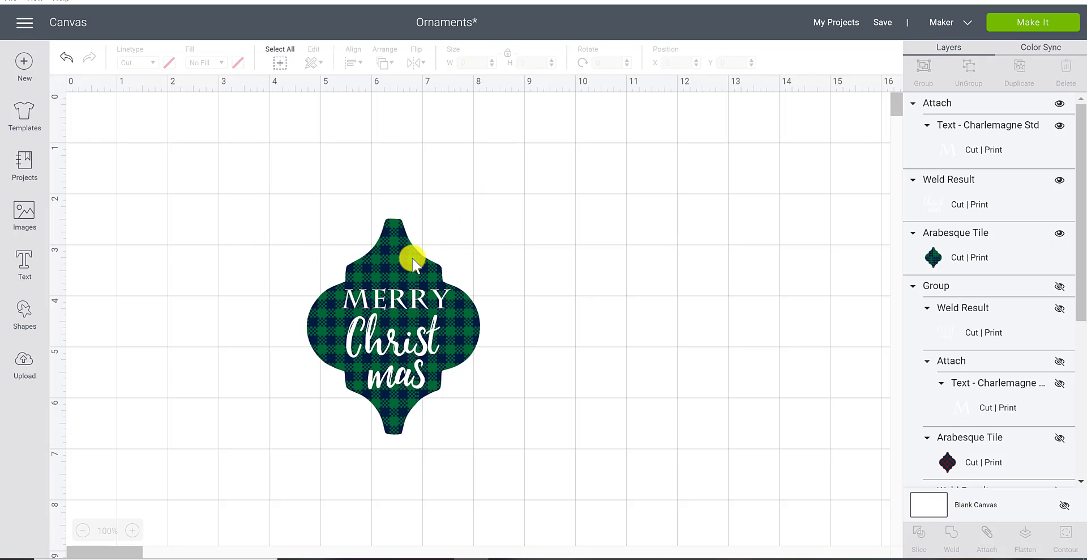
{"action": "left_click", "coordinate": [394, 240]}
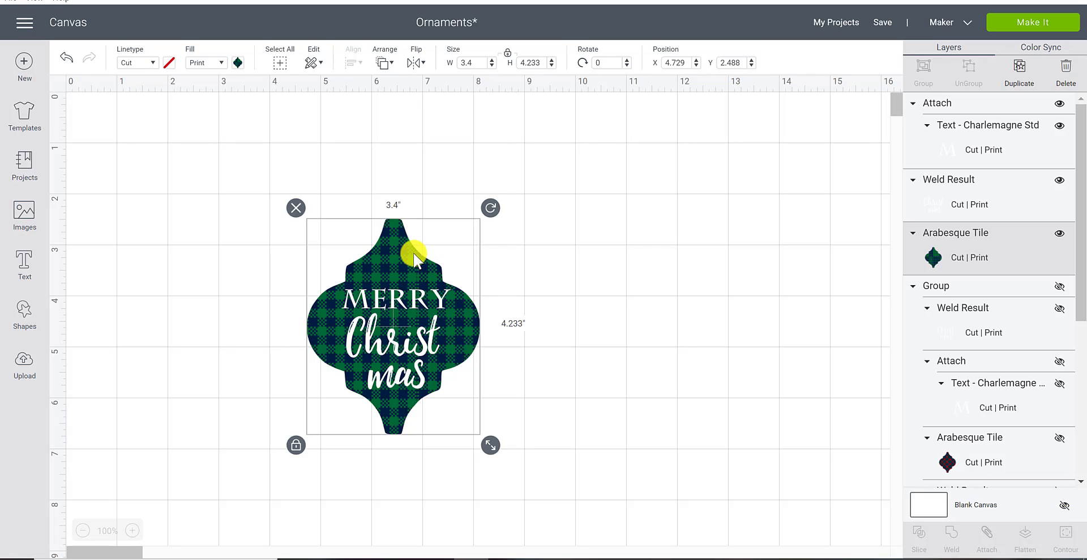
{"action": "left_click", "coordinate": [238, 63]}
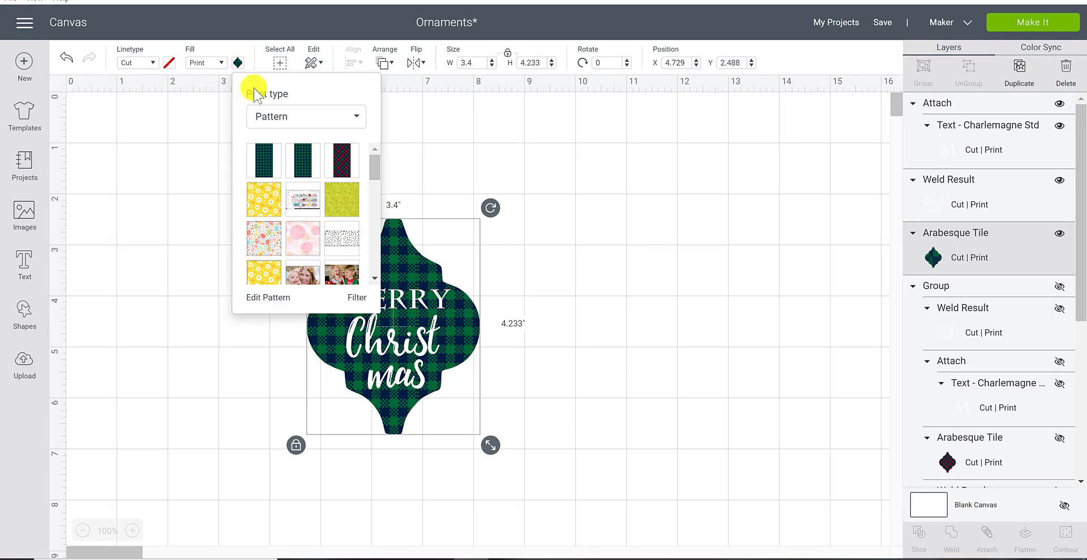
- In Edit Pattern, give the tile's plaid fill scale 236 and horizontal offset 42
{"action": "left_click", "coordinate": [285, 305]}
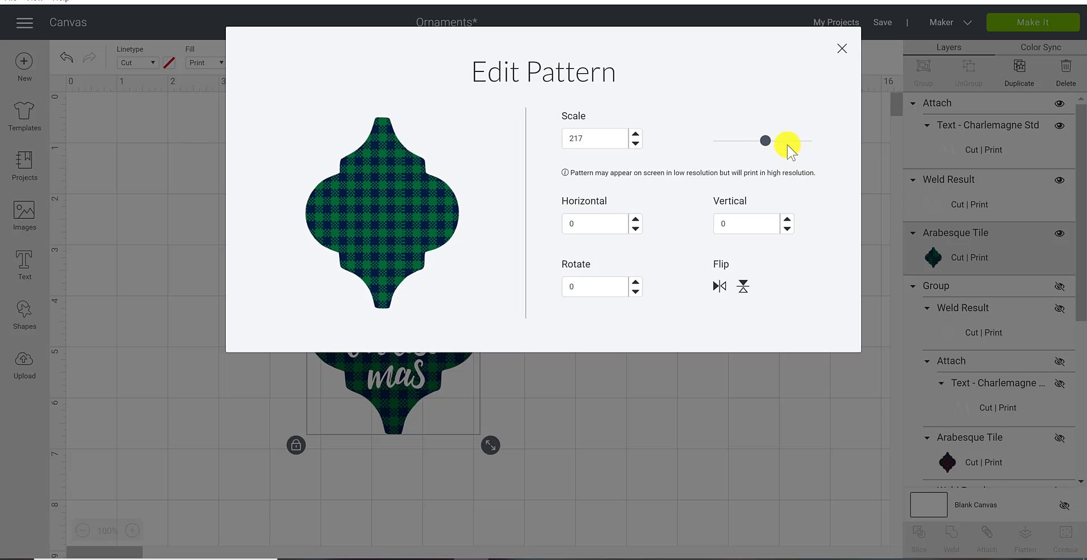
{"action": "left_click_drag", "start_coordinate": [768, 145], "coordinate": [774, 147]}
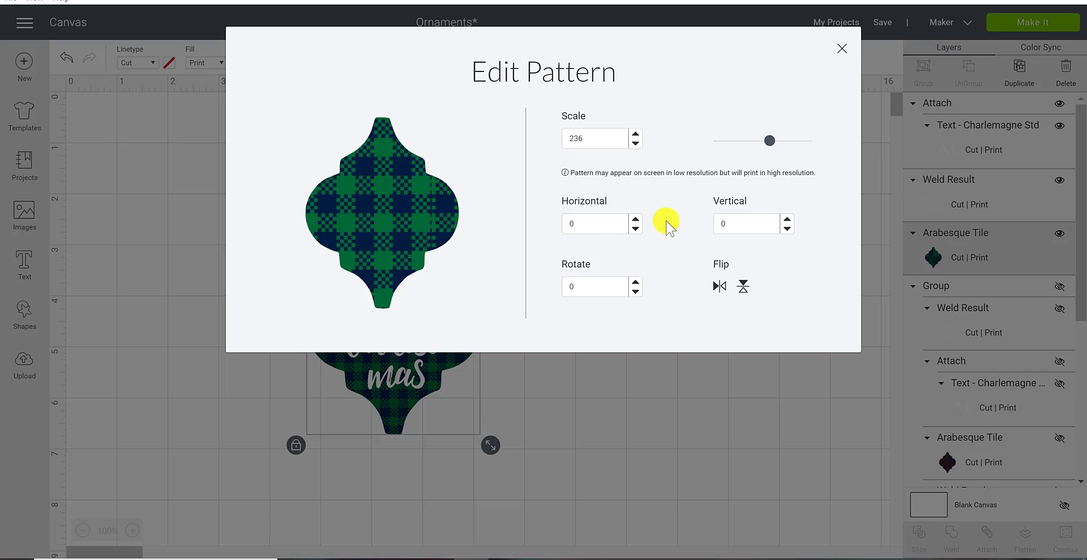
{"action": "left_click", "coordinate": [636, 220]}
{"action": "left_click", "coordinate": [635, 219]}
{"action": "left_click", "coordinate": [635, 219]}
{"action": "left_click", "coordinate": [636, 220]}
{"action": "left_click", "coordinate": [635, 219]}
{"action": "left_click", "coordinate": [636, 219]}
{"action": "left_click", "coordinate": [636, 219]}
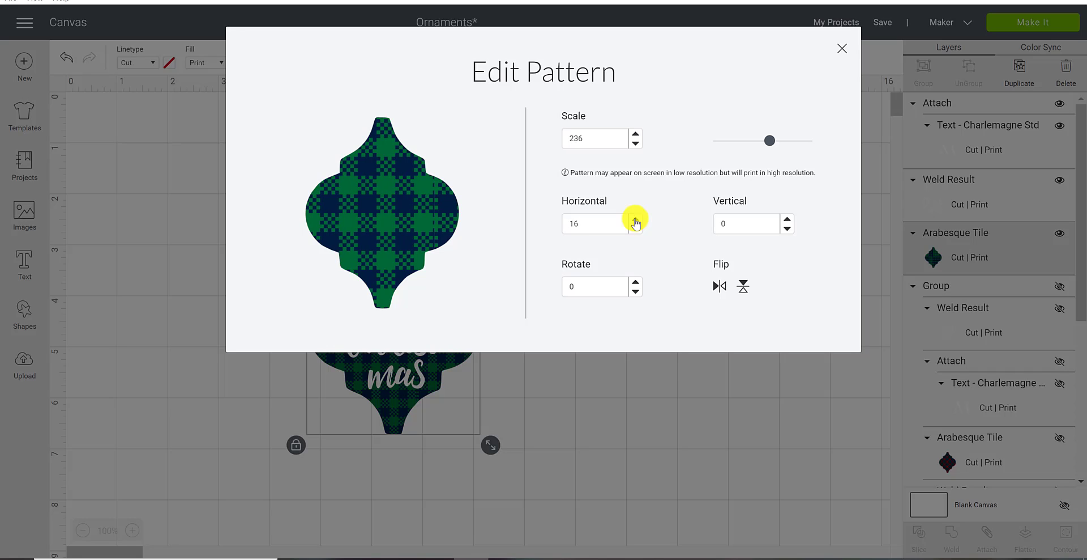
{"action": "left_click", "coordinate": [636, 219]}
{"action": "left_click", "coordinate": [635, 219]}
{"action": "left_click", "coordinate": [635, 219]}
{"action": "left_click", "coordinate": [636, 220]}
{"action": "left_click", "coordinate": [635, 220]}
{"action": "left_click", "coordinate": [635, 219]}
{"action": "left_click", "coordinate": [635, 219]}
{"action": "left_click", "coordinate": [635, 219]}
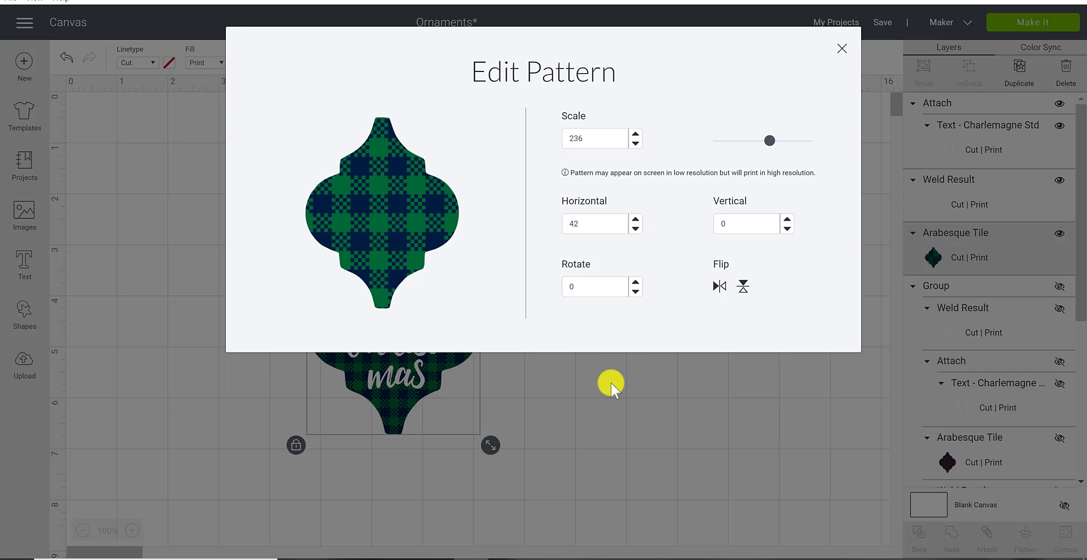
{"action": "left_click", "coordinate": [839, 49]}
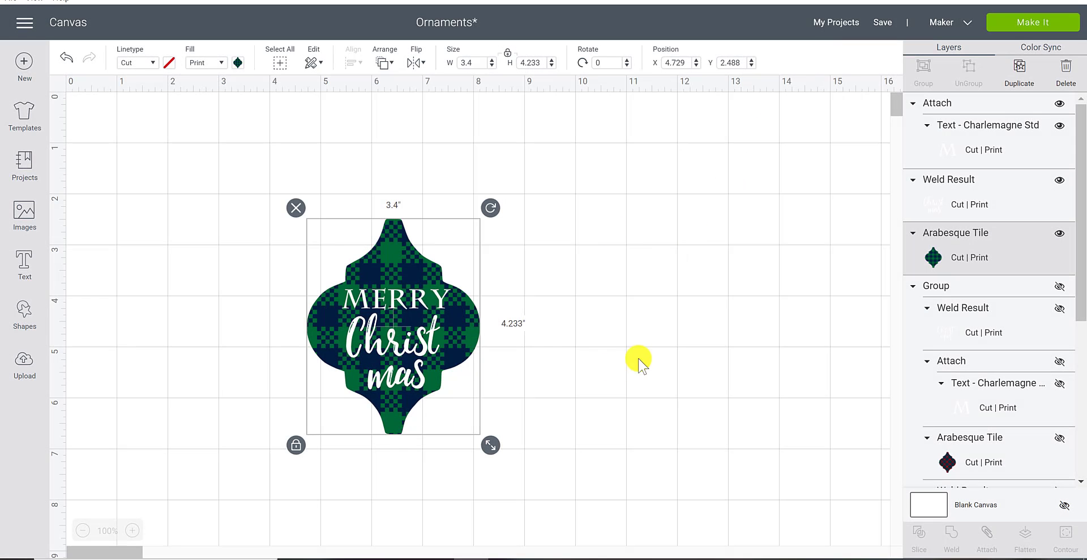
- Select the whole plaid ornament with its MERRY Christmas text and flatten it into one Cut | Print layer
{"action": "left_click", "coordinate": [630, 353]}
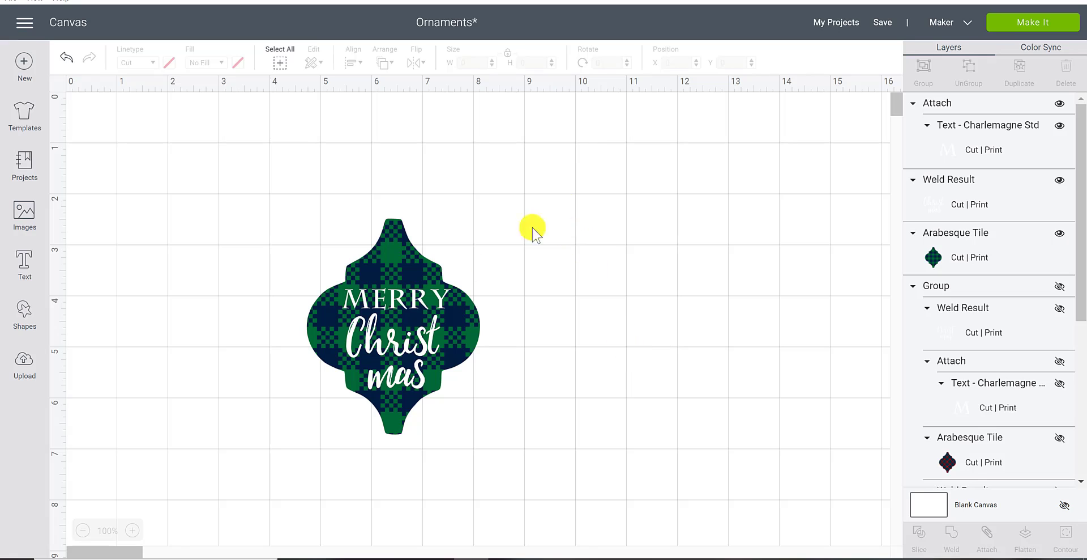
{"action": "left_click_drag", "start_coordinate": [563, 204], "coordinate": [291, 456]}
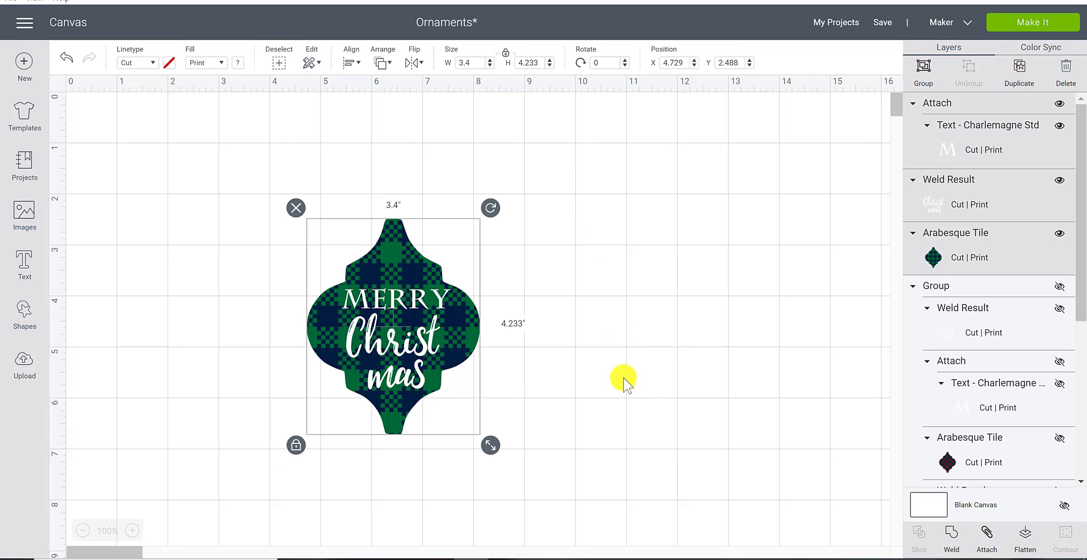
{"action": "left_click", "coordinate": [1024, 532]}
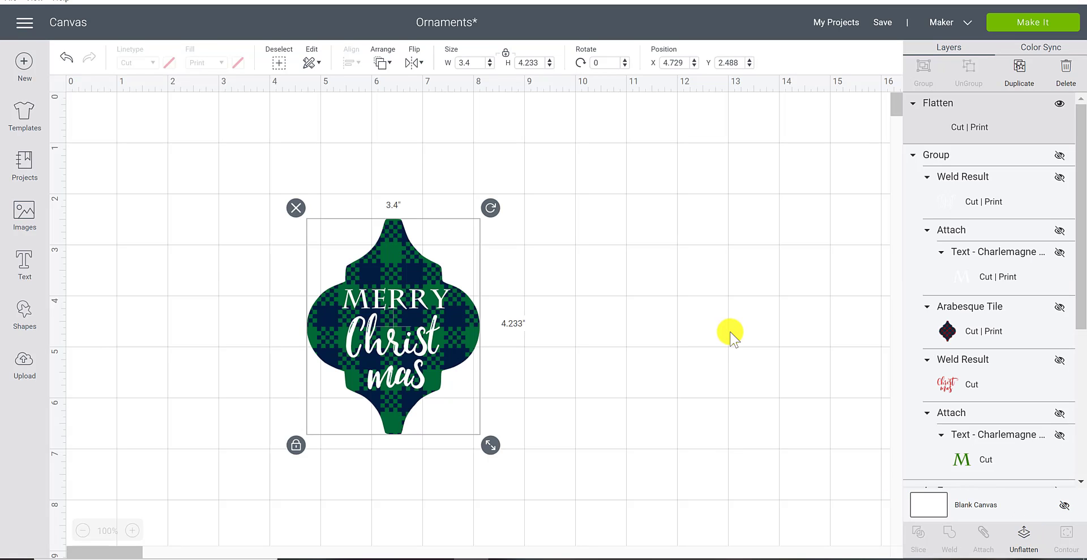